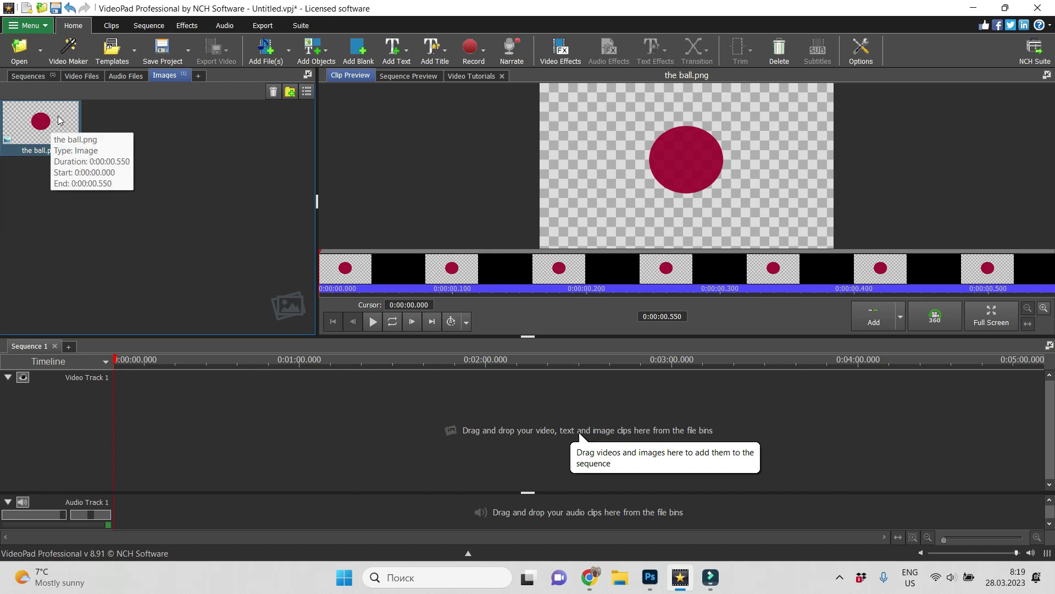
Place the ball.png image on Video Track 1 and open the effects of that clip.
{"action": "left_click_drag", "start_coordinate": [62, 125], "coordinate": [138, 467]}
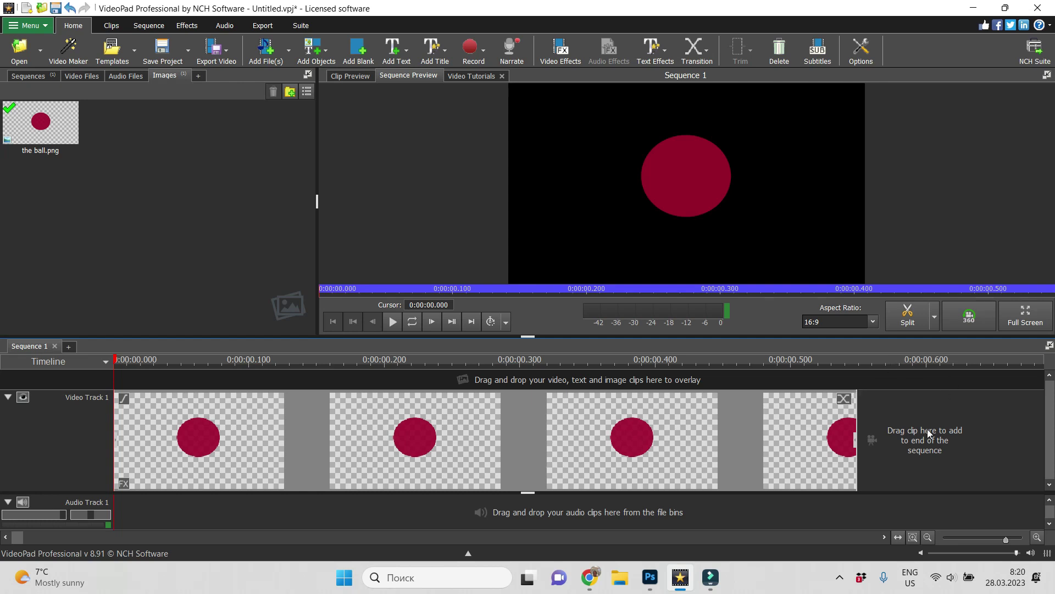
{"action": "mouse_move", "coordinate": [1007, 544]}
{"action": "left_mouse_down"}
{"action": "mouse_move", "coordinate": [991, 544]}
{"action": "mouse_move", "coordinate": [1002, 544]}
{"action": "left_mouse_up"}
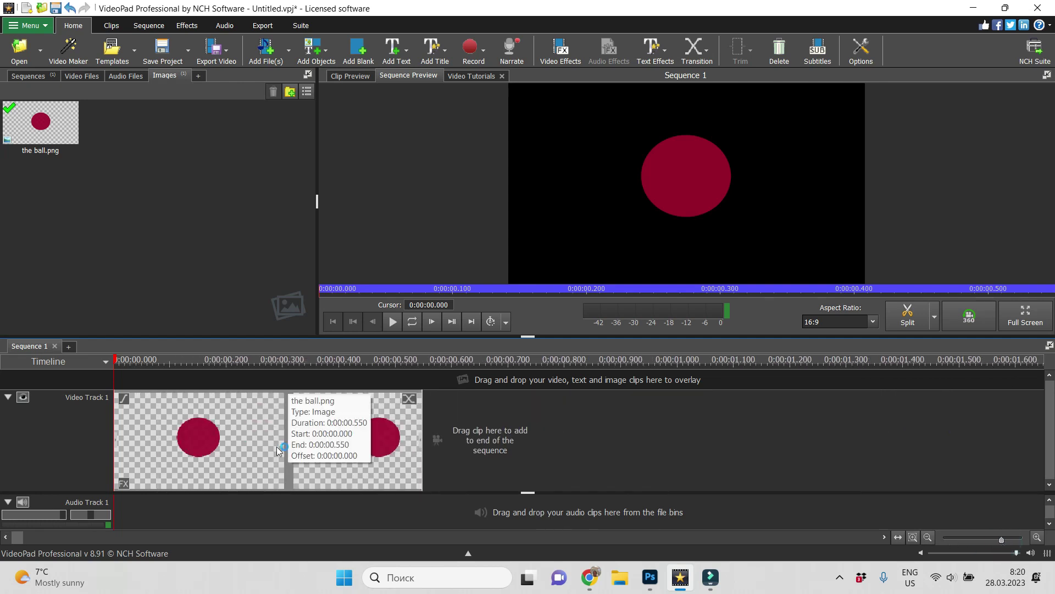
{"action": "right_click", "coordinate": [277, 448]}
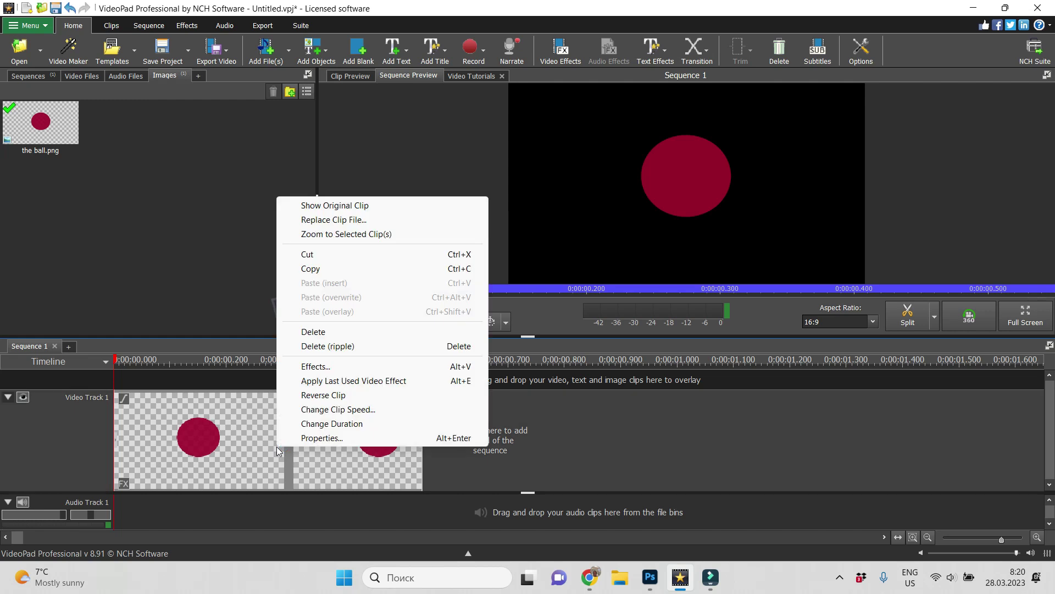
{"action": "left_click", "coordinate": [344, 366]}
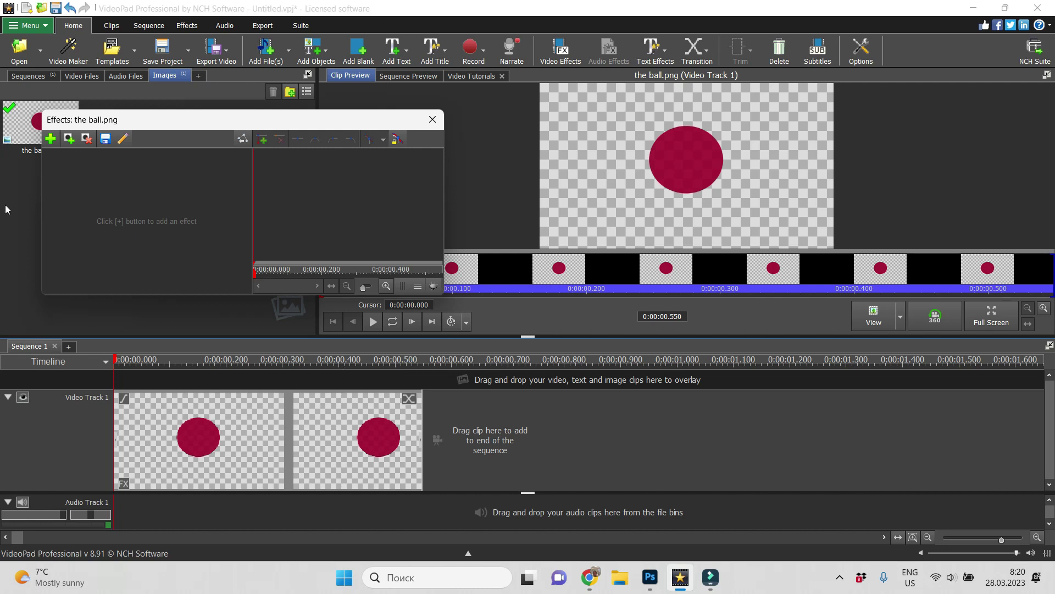
Add a Polygon Mask to the ball clip and move the mask shape so it surrounds the ball.
{"action": "left_click", "coordinate": [68, 139]}
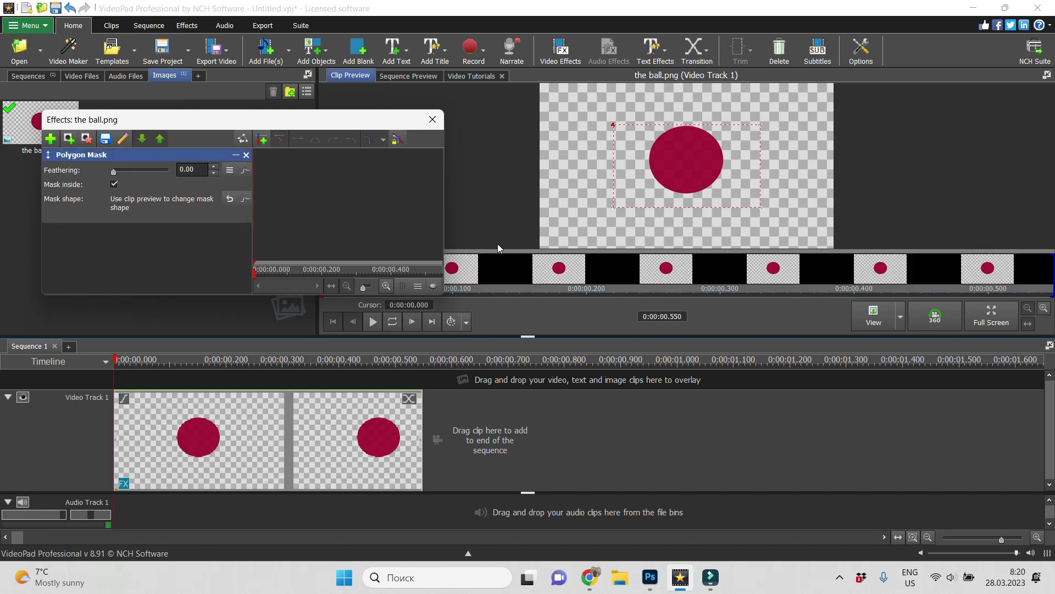
{"action": "left_click_drag", "start_coordinate": [733, 168], "coordinate": [742, 164]}
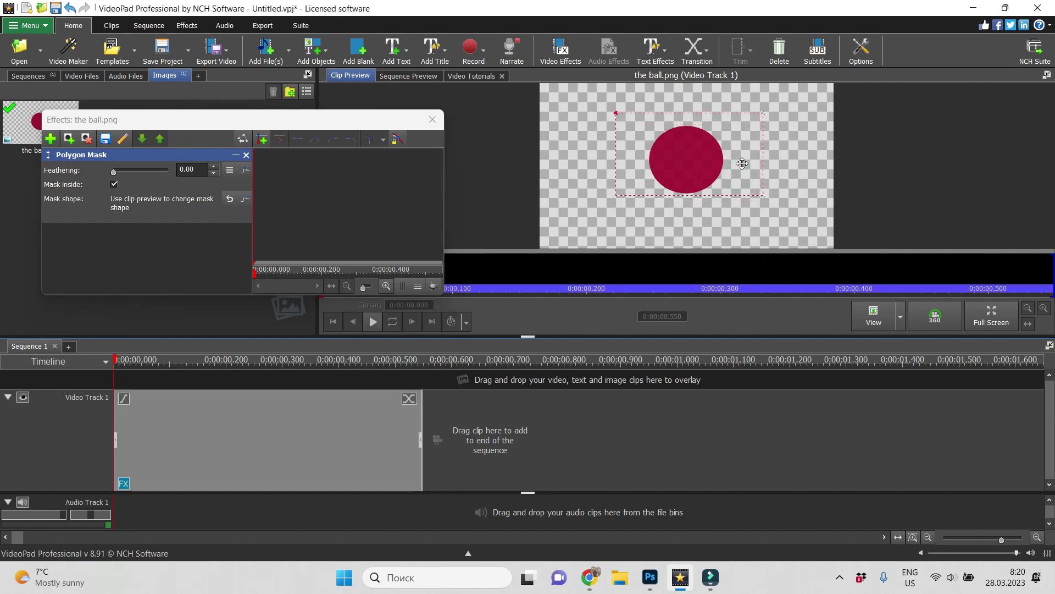
{"action": "left_click", "coordinate": [614, 112]}
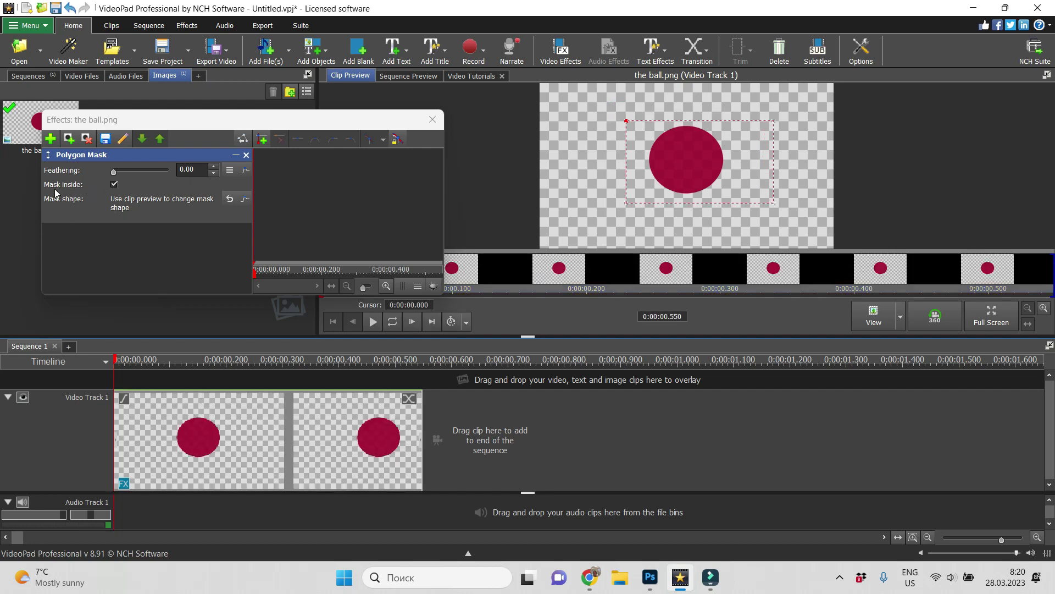
Add the Hue Cycle filter effect to the ball clip.
{"action": "left_click", "coordinate": [51, 139]}
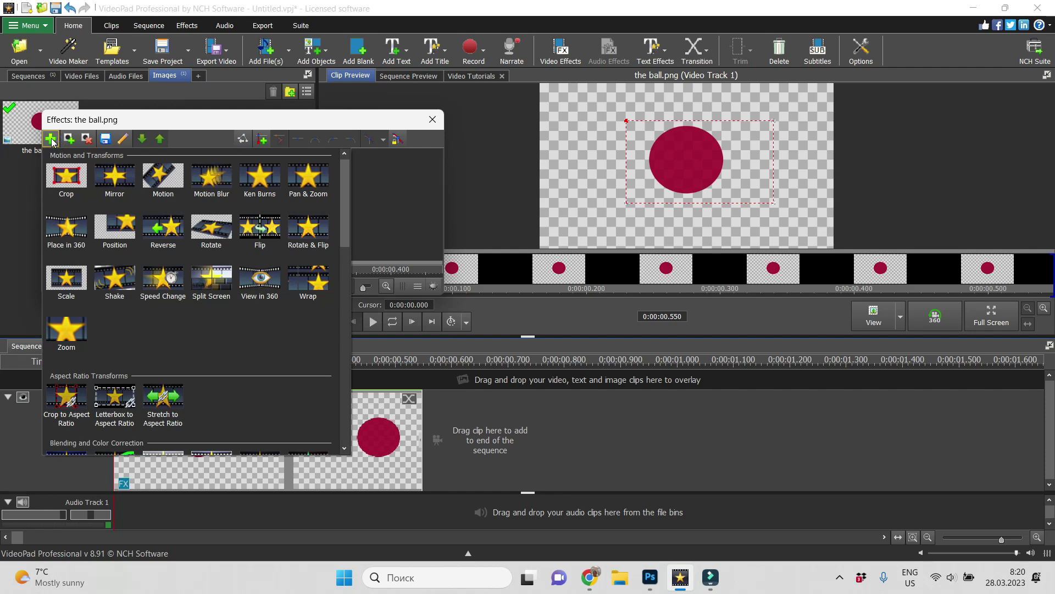
{"action": "scroll", "coordinate": [297, 220], "scroll_direction": "down", "scroll_amount": 8}
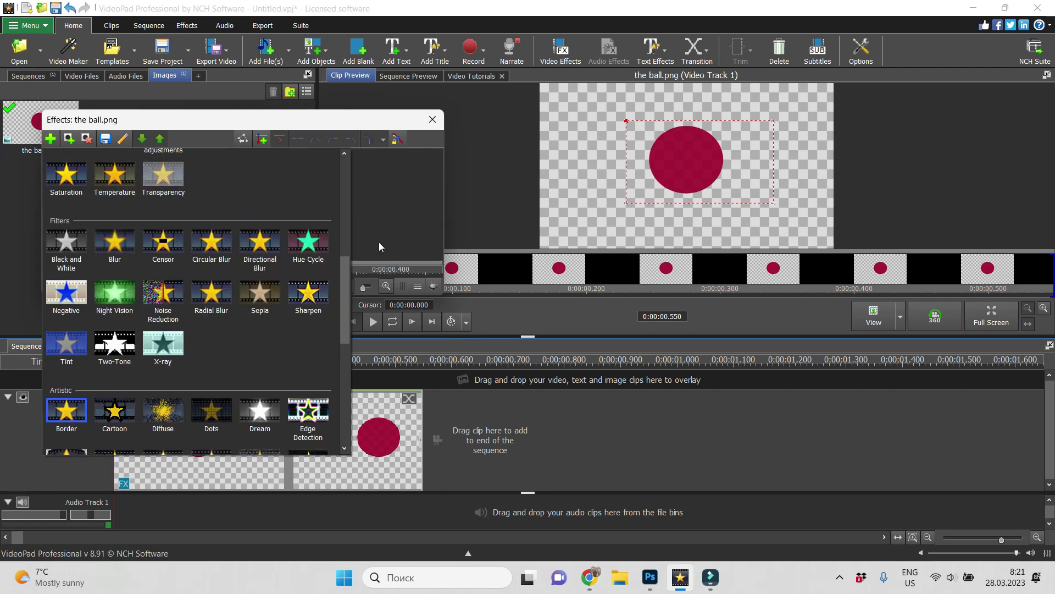
{"action": "left_click", "coordinate": [326, 255]}
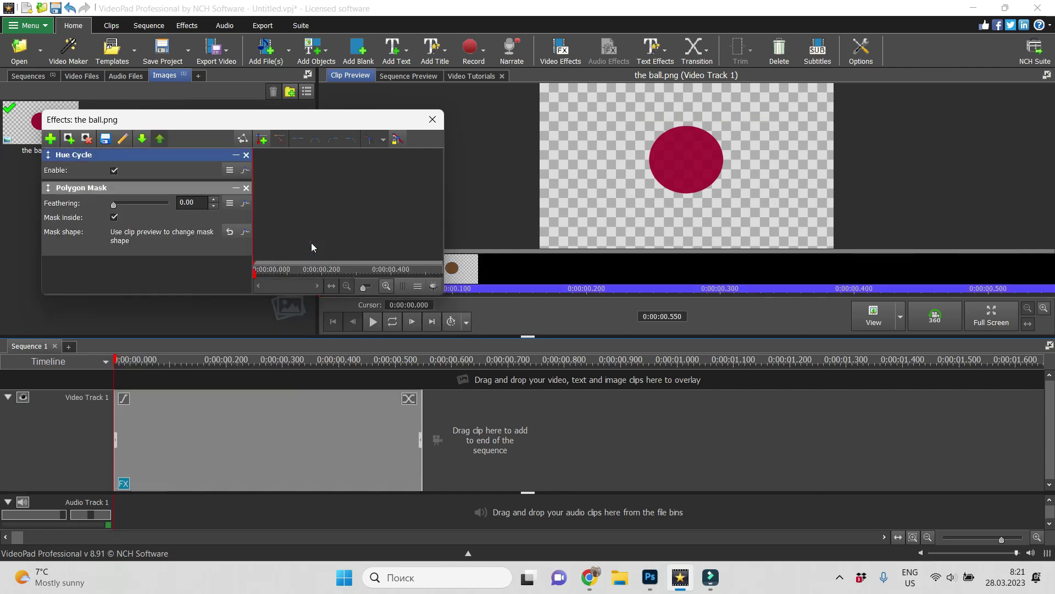
Take an HD 1080 (1920x1080) snapshot of the sequence at 0:00:00.160, where the ball is green.
{"action": "left_click_drag", "start_coordinate": [117, 363], "coordinate": [204, 364]}
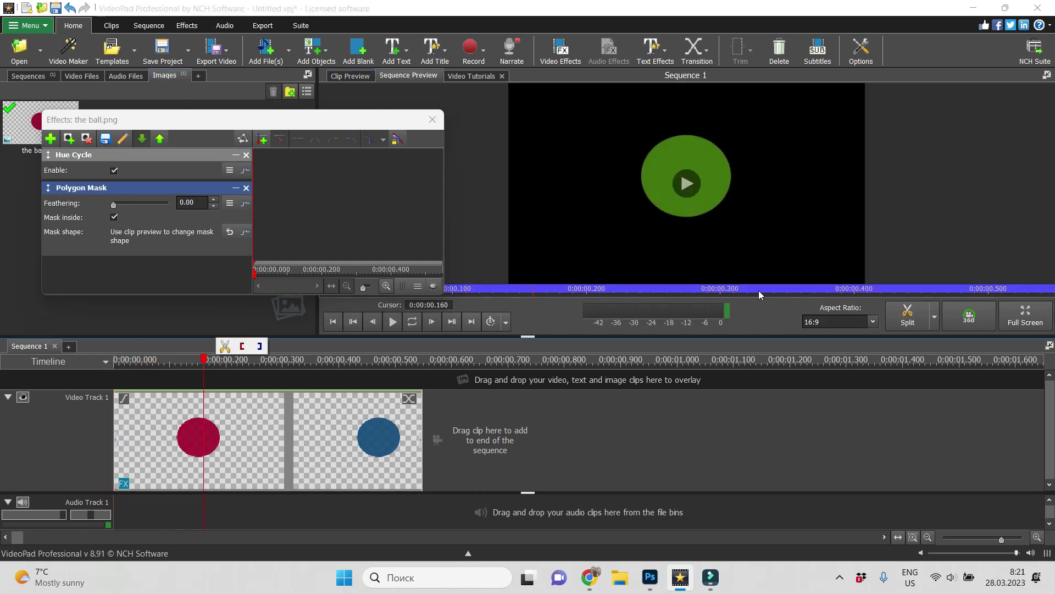
{"action": "right_click", "coordinate": [662, 215]}
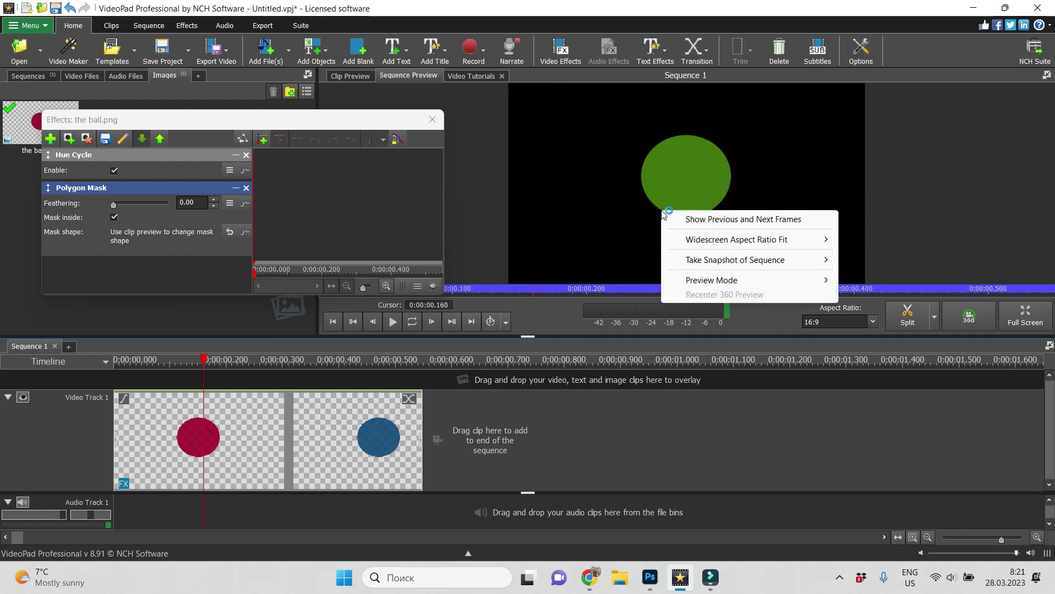
{"action": "mouse_move", "coordinate": [709, 265]}
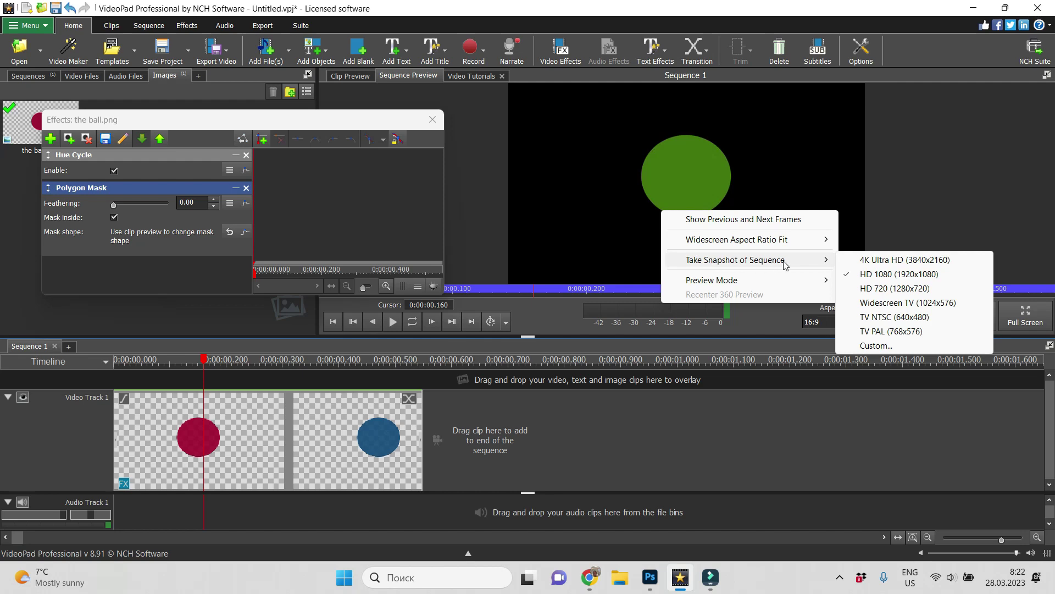
{"action": "left_click", "coordinate": [953, 280]}
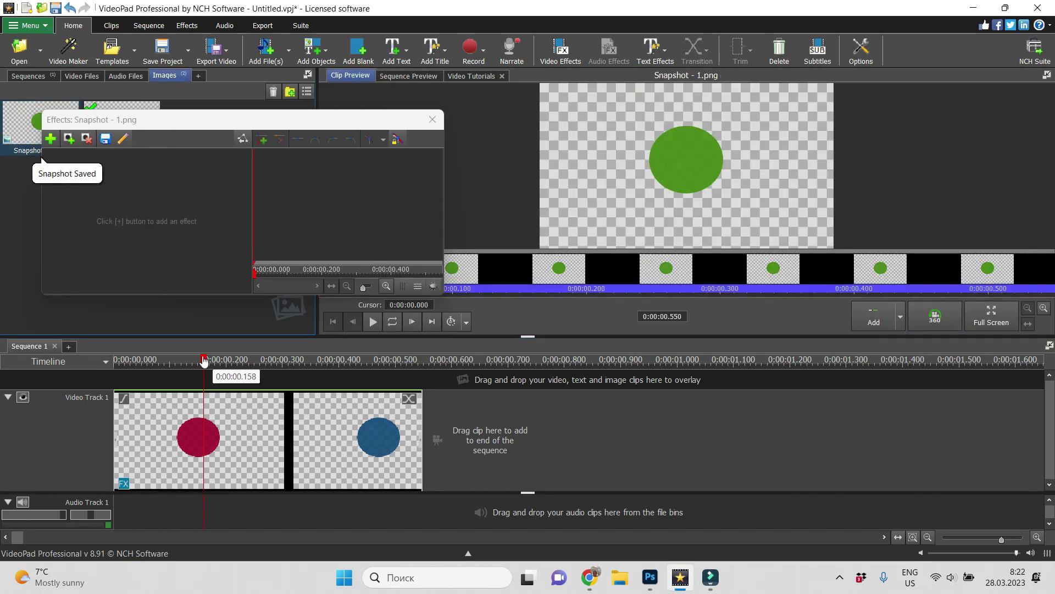
Take an HD 1080 (1920x1080) snapshot of the sequence at 0:00:00.351, where the ball is blue.
{"action": "left_click_drag", "start_coordinate": [206, 359], "coordinate": [311, 384]}
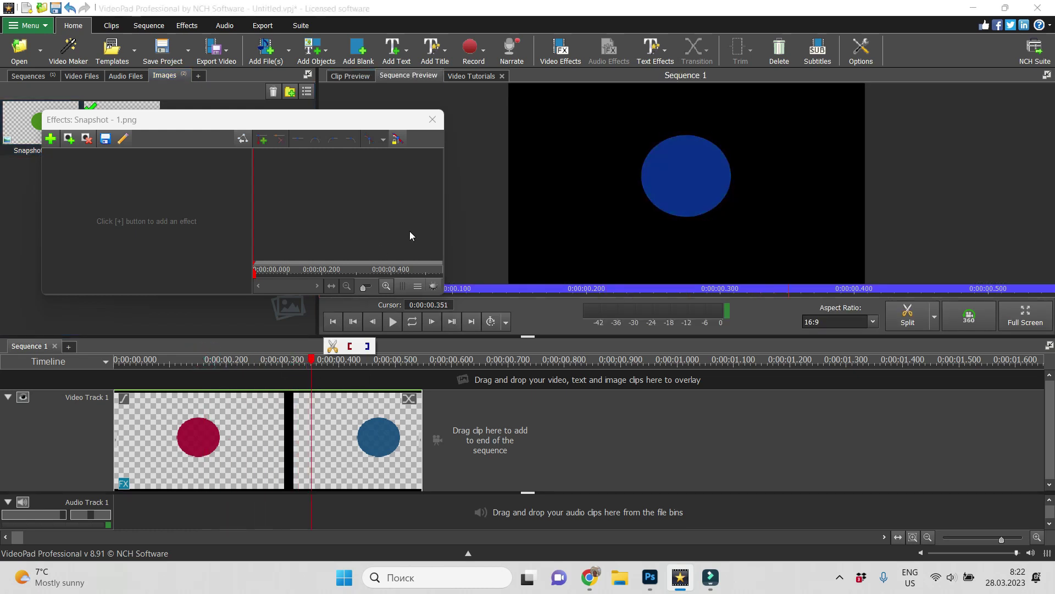
{"action": "right_click", "coordinate": [671, 198]}
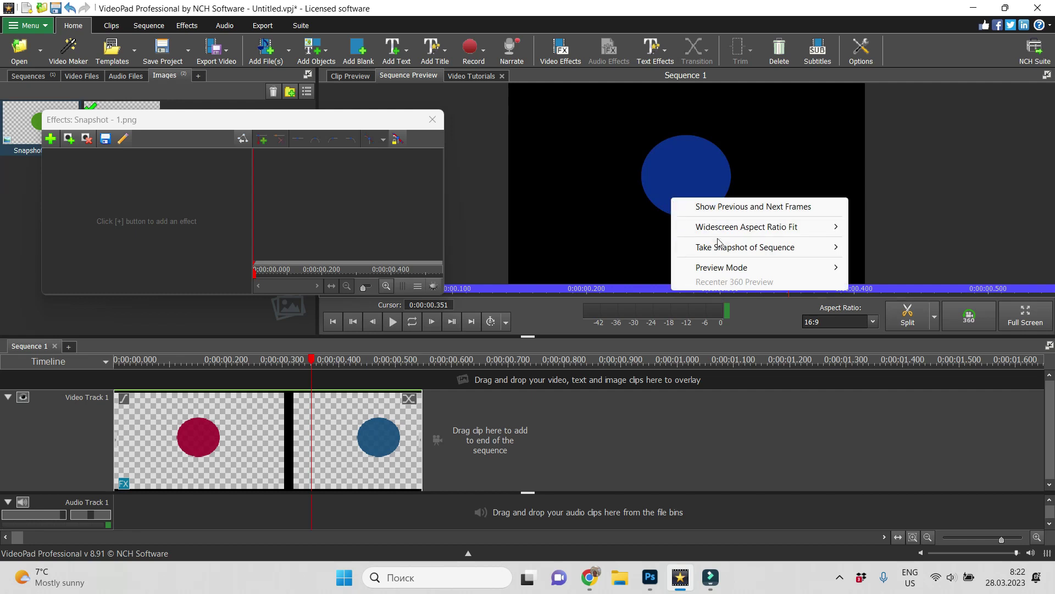
{"action": "mouse_move", "coordinate": [730, 254]}
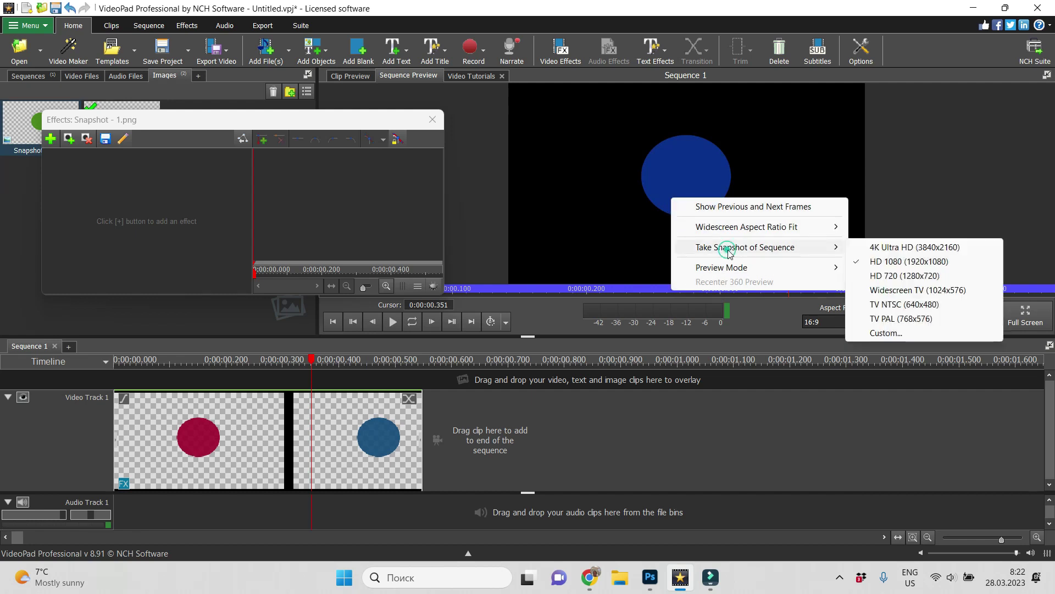
{"action": "left_click", "coordinate": [900, 263]}
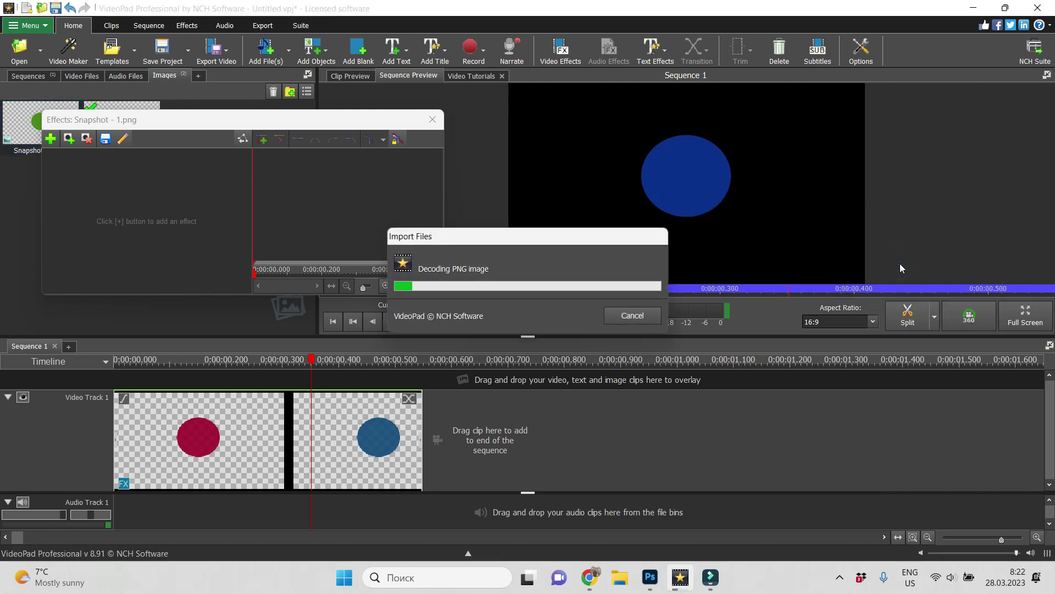
Take an HD 1080 (1920x1080) snapshot of the purple ball at 0:00:00.430 and close the effects window.
{"action": "left_click_drag", "start_coordinate": [326, 367], "coordinate": [213, 376]}
{"action": "left_click_drag", "start_coordinate": [202, 420], "coordinate": [356, 428]}
{"action": "right_click", "coordinate": [661, 187]}
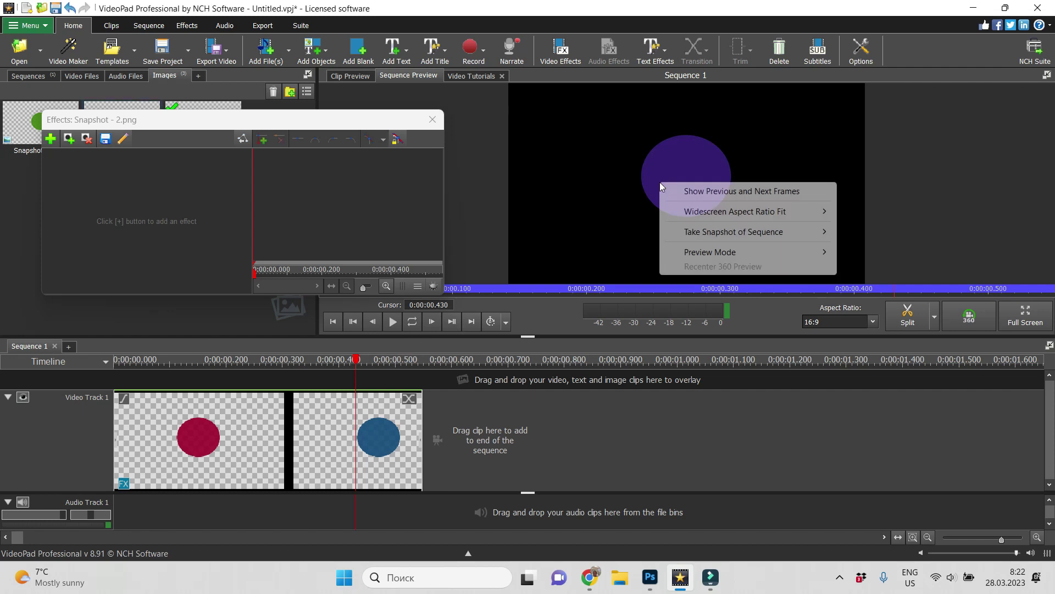
{"action": "mouse_move", "coordinate": [720, 208]}
{"action": "mouse_move", "coordinate": [724, 234]}
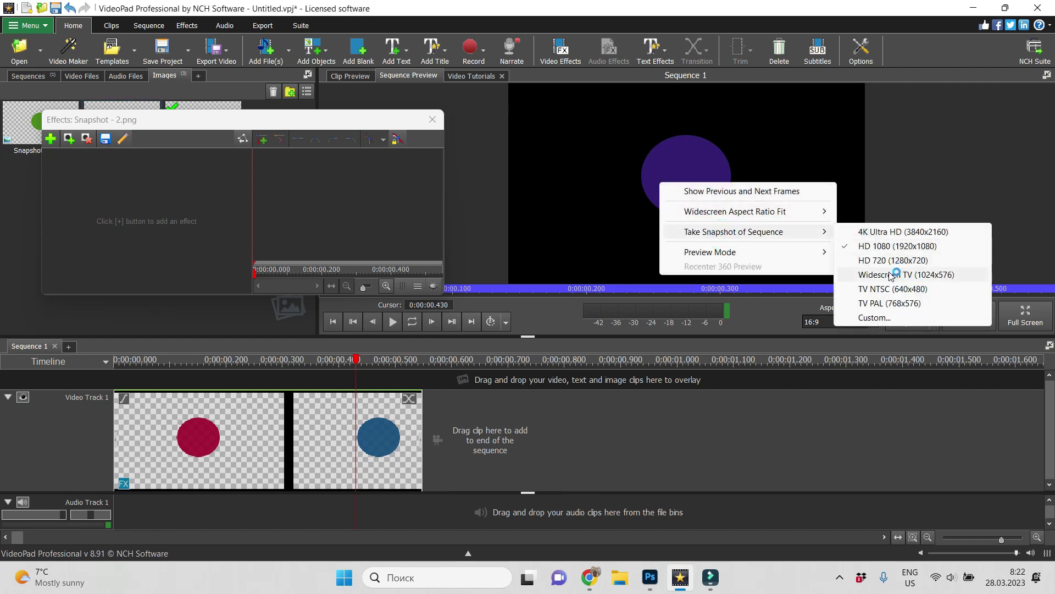
{"action": "left_click", "coordinate": [899, 246]}
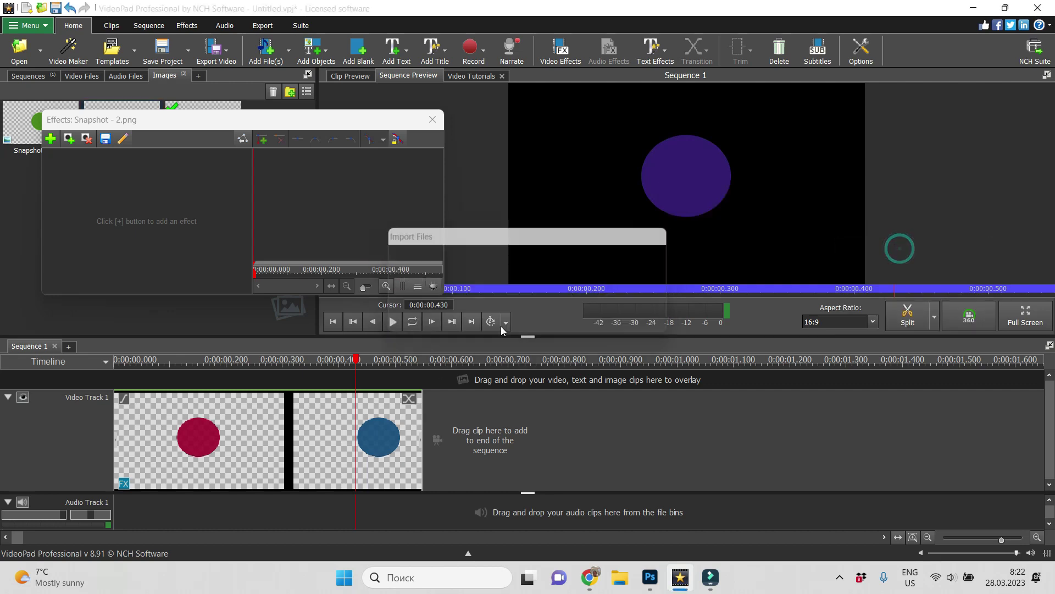
{"action": "left_click", "coordinate": [433, 119]}
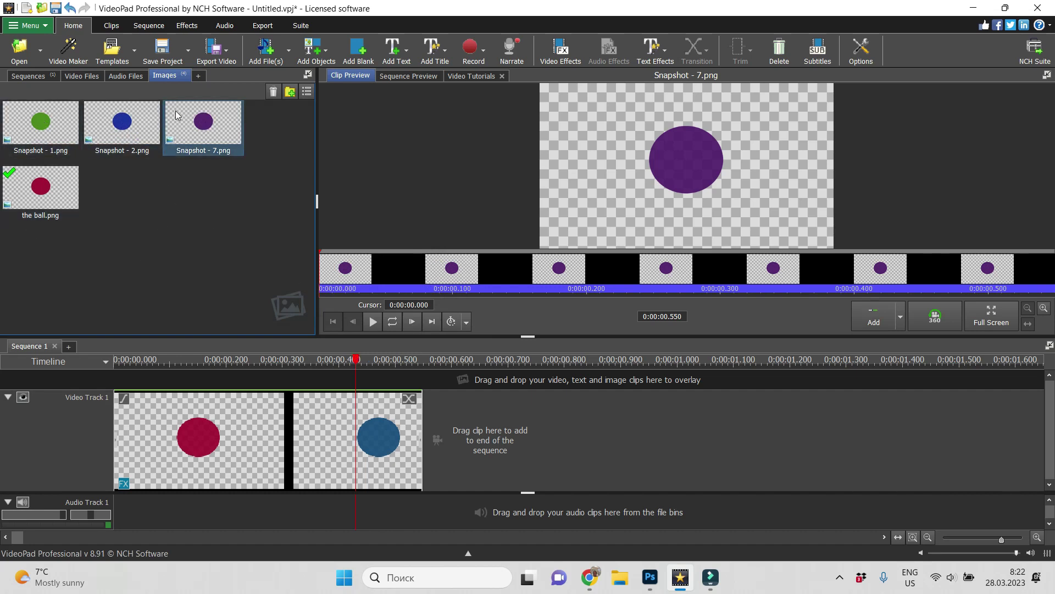
Return to the start of the sequence and delete the original ball clip from Video Track 1.
{"action": "left_click_drag", "start_coordinate": [356, 360], "coordinate": [87, 456]}
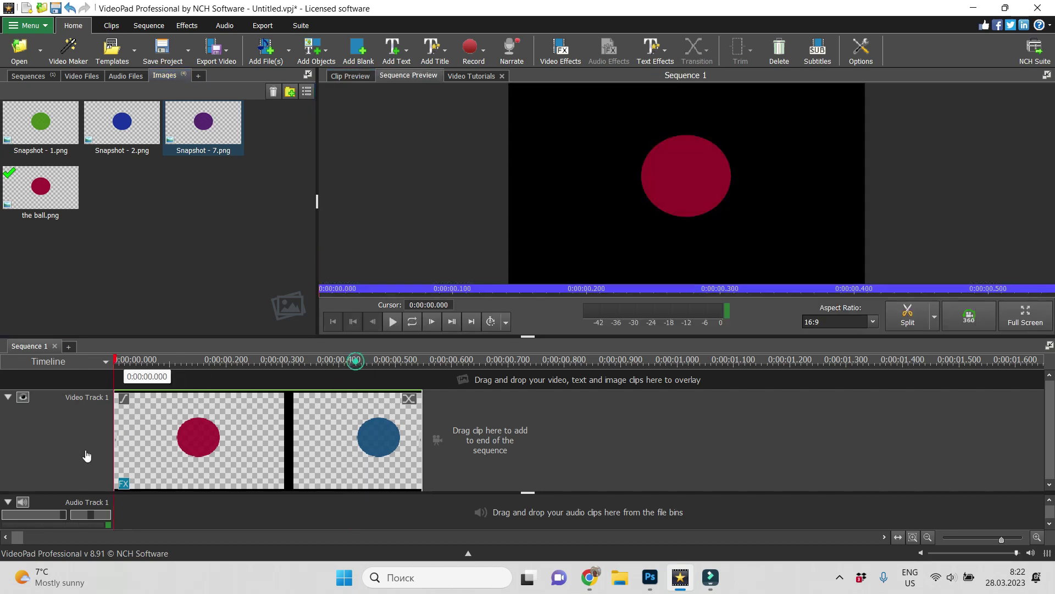
{"action": "right_click", "coordinate": [281, 448]}
{"action": "left_click", "coordinate": [337, 335]}
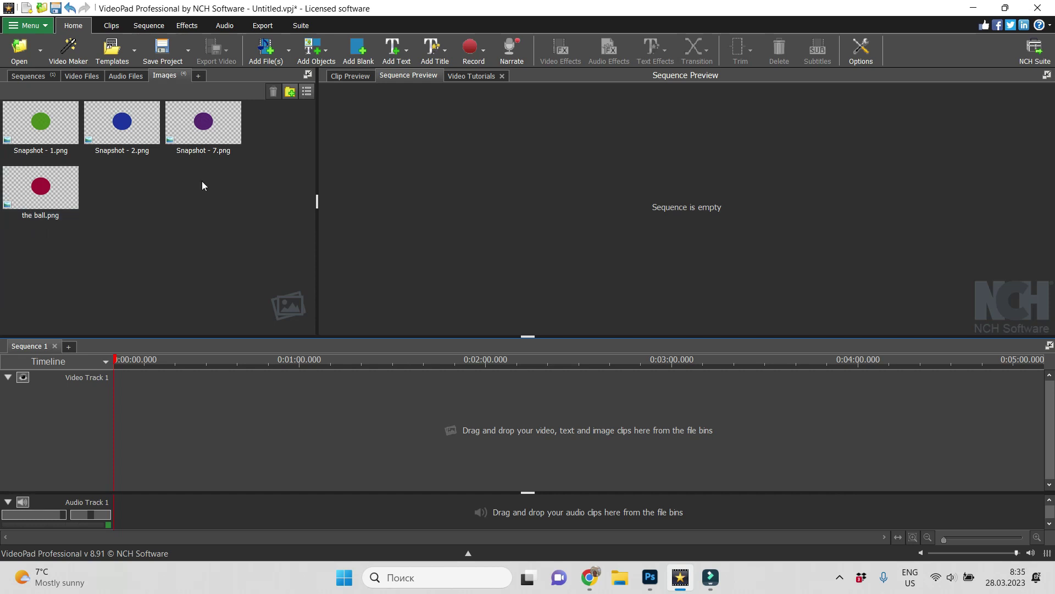
Place the green ball snapshot, Snapshot - 1.png, on Video Track 1 and add the Scale effect to it.
{"action": "left_click_drag", "start_coordinate": [41, 122], "coordinate": [150, 436]}
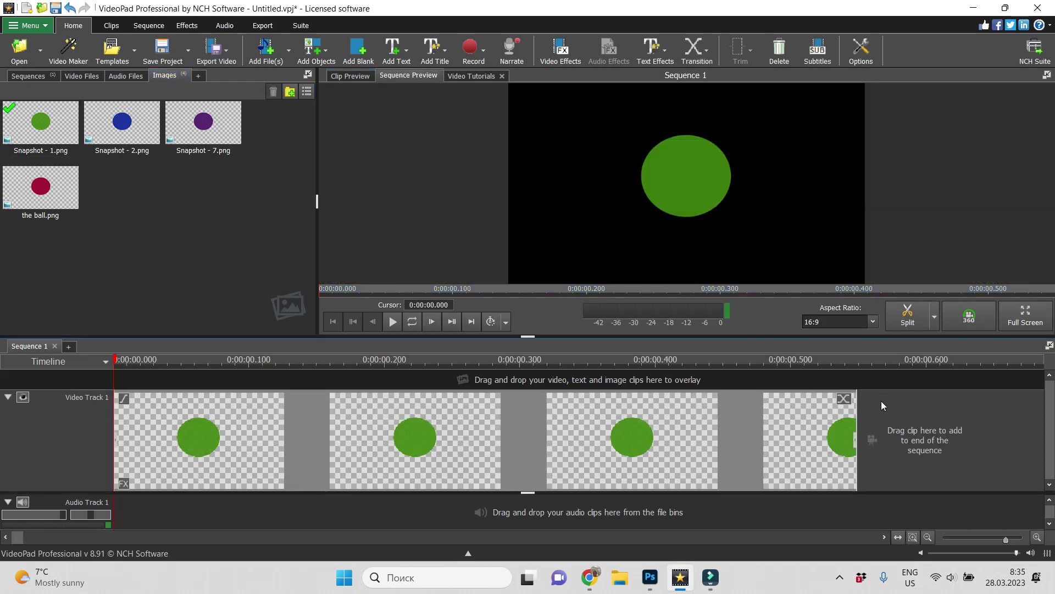
{"action": "right_click", "coordinate": [412, 444]}
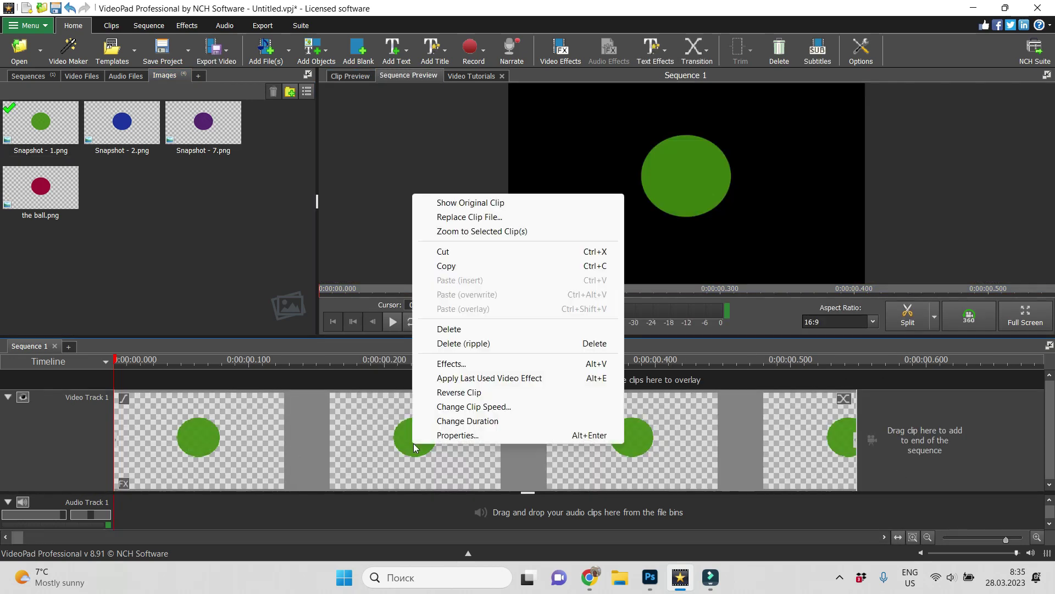
{"action": "left_click", "coordinate": [449, 364]}
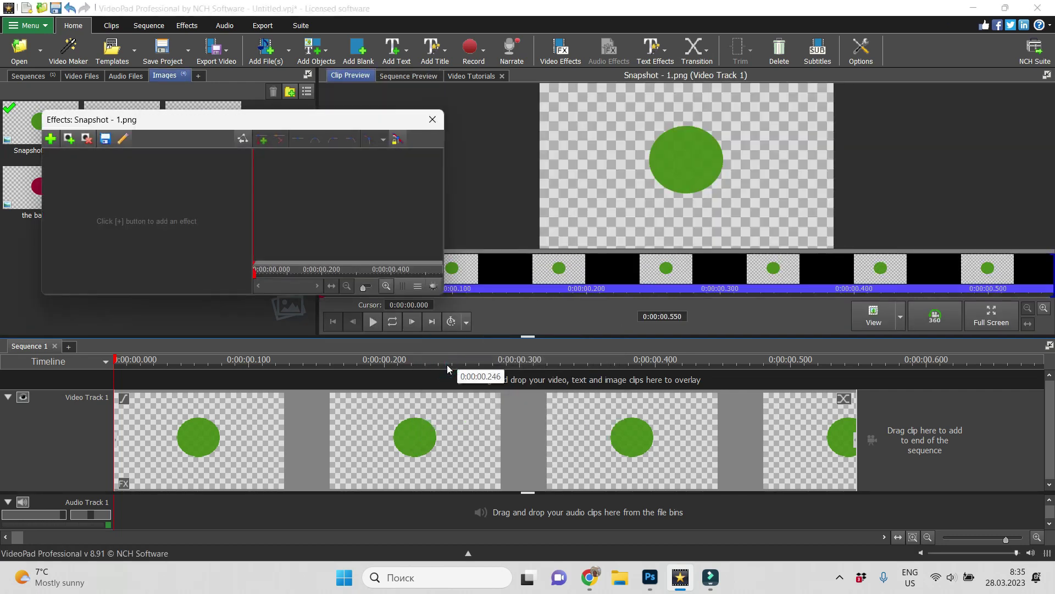
{"action": "left_click", "coordinate": [50, 139]}
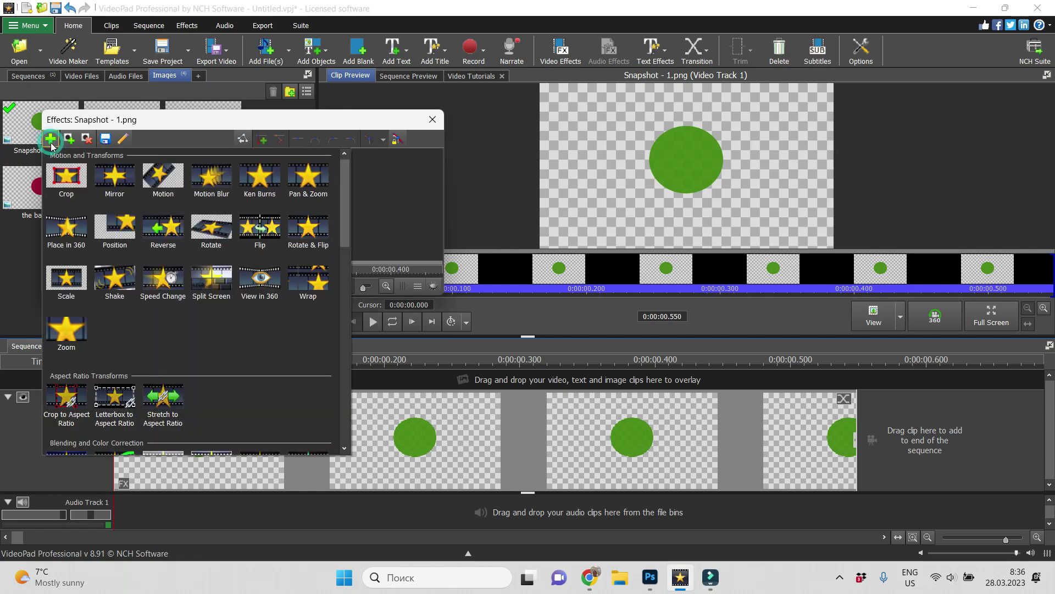
{"action": "left_click", "coordinate": [63, 279]}
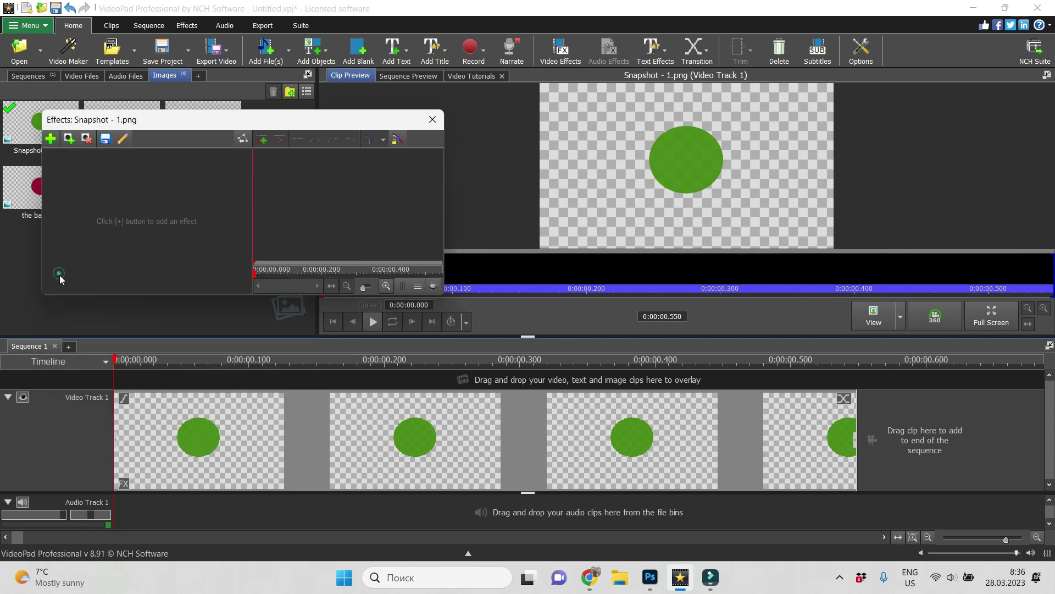
Shrink the green ball in the clip preview to a horizontal and vertical scale ratio of 0.28.
{"action": "left_click", "coordinate": [737, 193]}
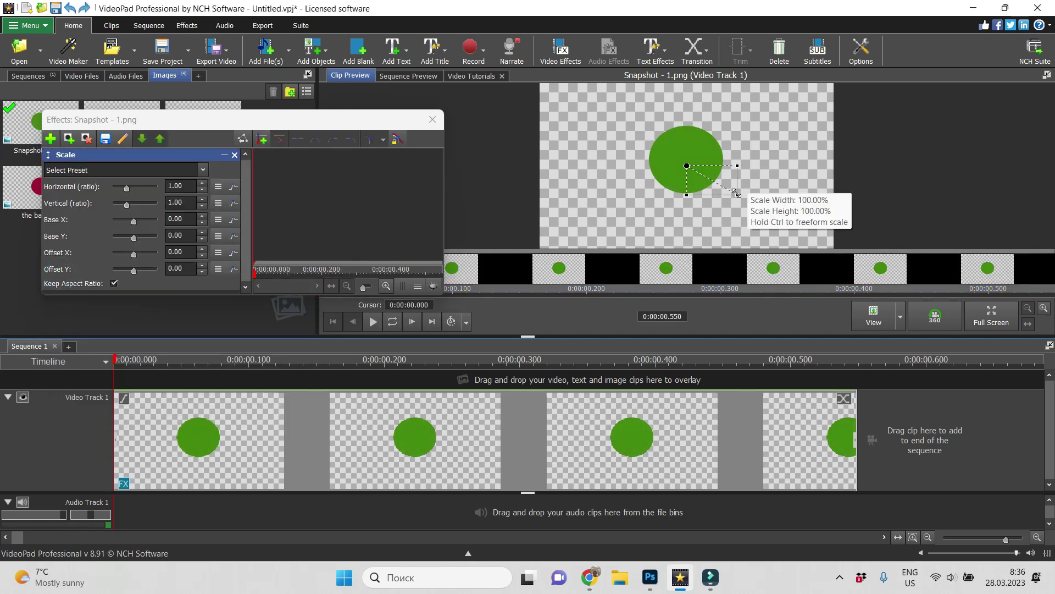
{"action": "left_click_drag", "start_coordinate": [737, 193], "coordinate": [718, 182]}
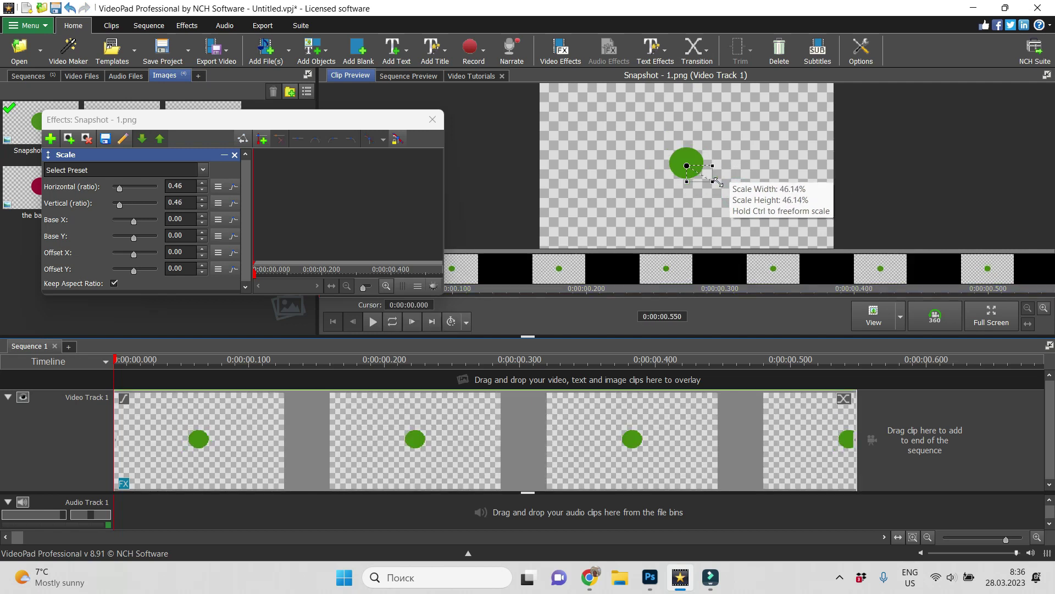
{"action": "left_click_drag", "start_coordinate": [718, 182], "coordinate": [714, 177]}
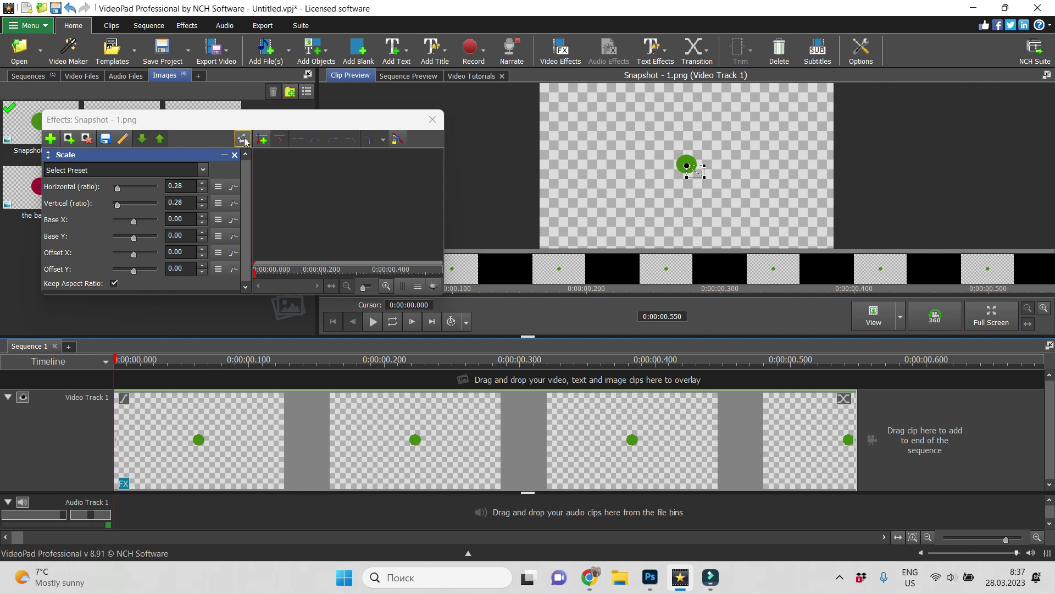
Keyframe the Scale effect at the clip's start and enlarge the ball to a ratio of 1.00 at the clip's end.
{"action": "left_click", "coordinate": [265, 142]}
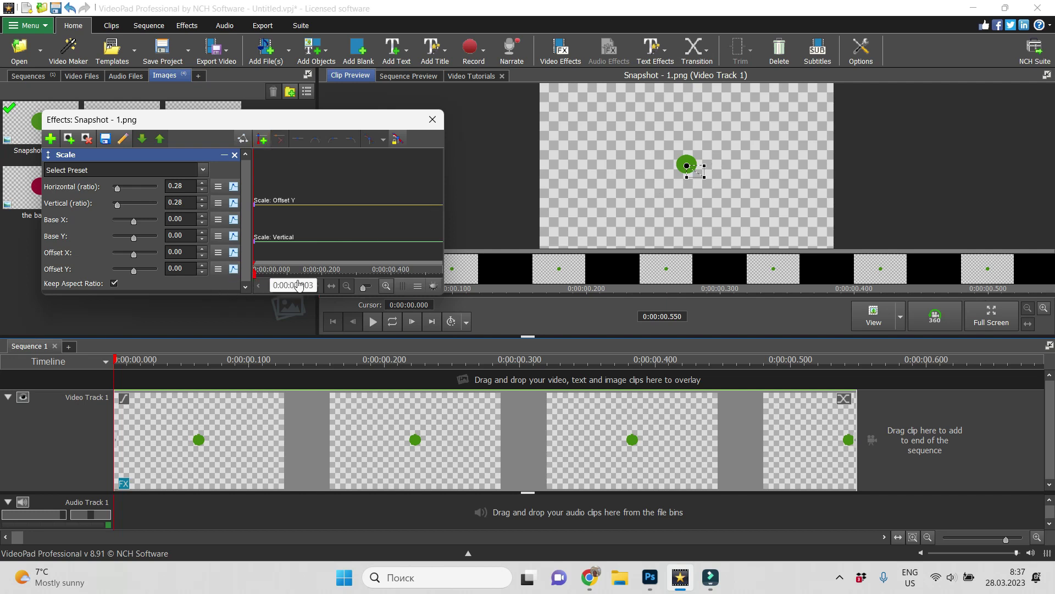
{"action": "key", "text": "End"}
{"action": "left_click_drag", "start_coordinate": [704, 177], "coordinate": [737, 194]}
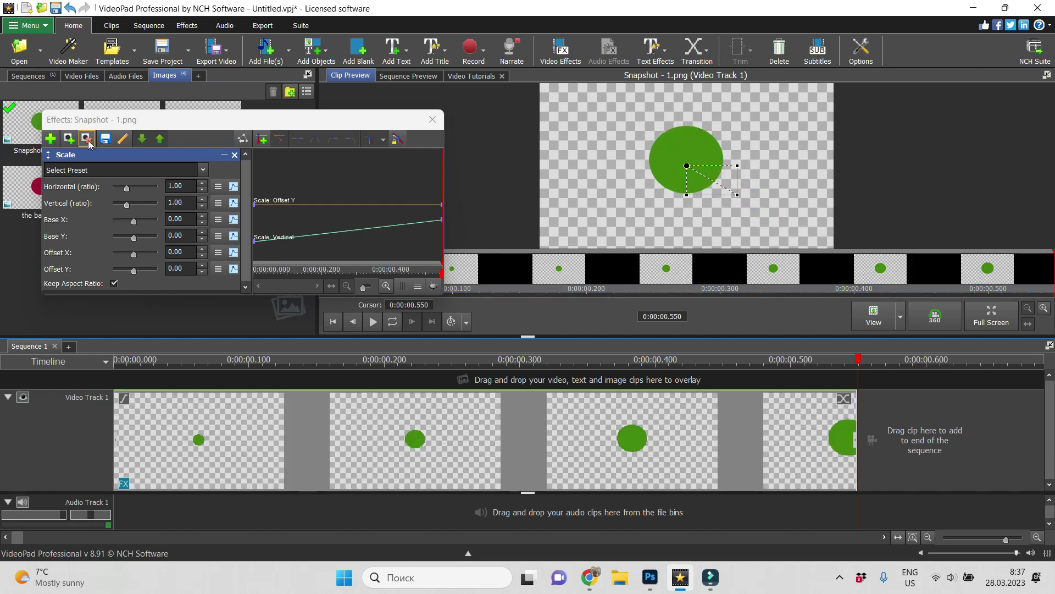
Add the Position effect to the green ball clip and offset the ball -33.08 horizontally and 32.23 vertically.
{"action": "left_click", "coordinate": [52, 140]}
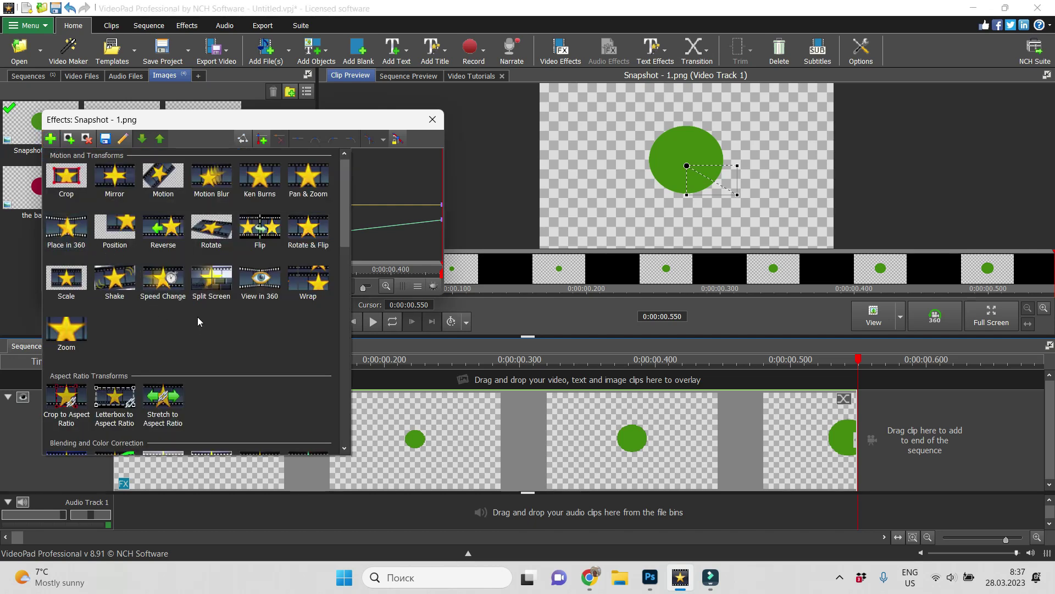
{"action": "left_click", "coordinate": [120, 237]}
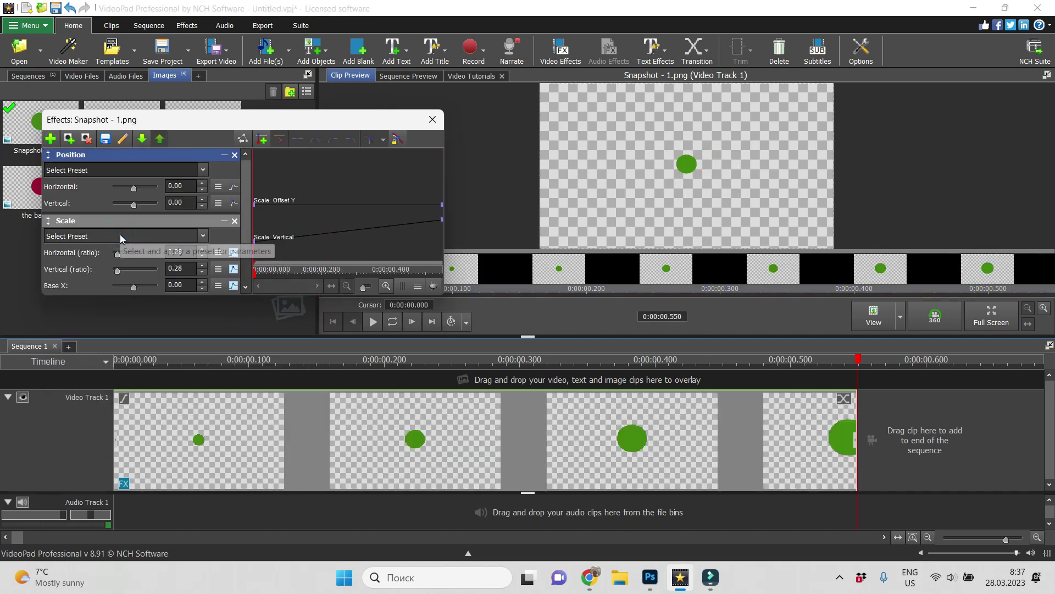
{"action": "left_click_drag", "start_coordinate": [681, 171], "coordinate": [596, 217]}
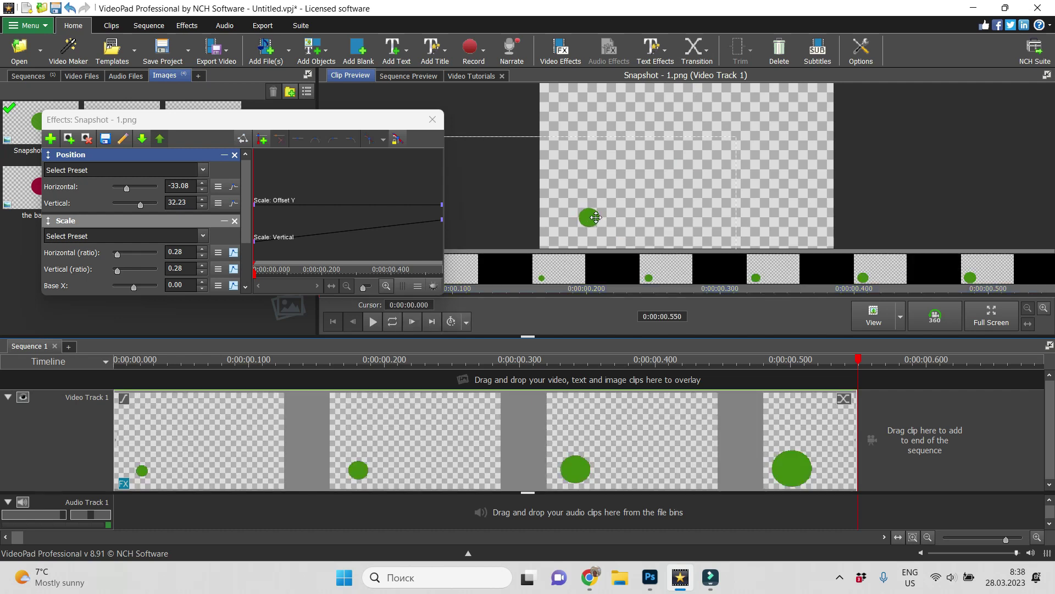
Play the sequence from its start to check the green ball's growth, and close the clip's effects window.
{"action": "left_click_drag", "start_coordinate": [857, 360], "coordinate": [114, 361]}
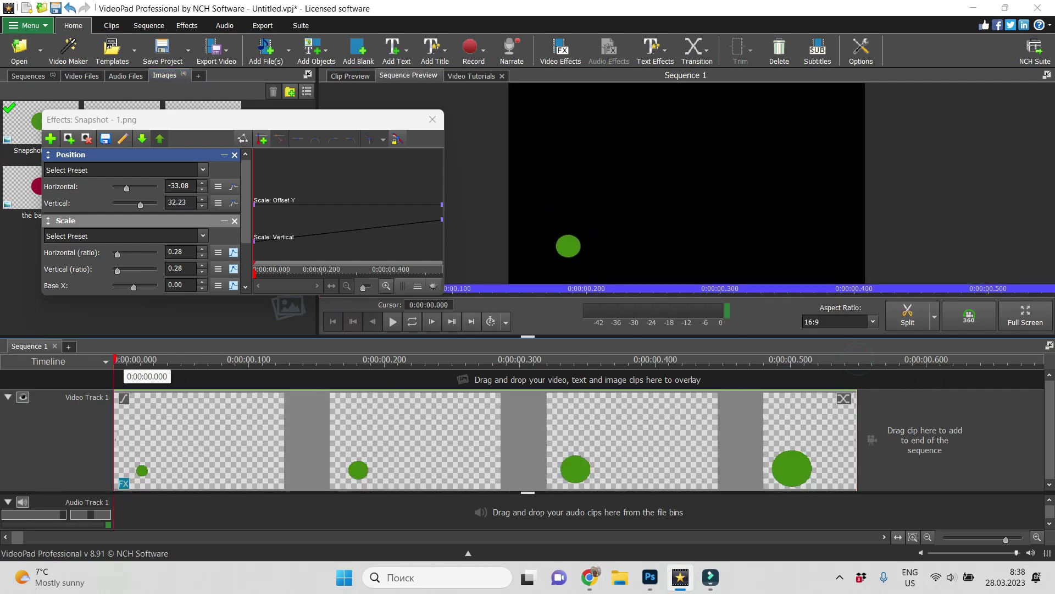
{"action": "left_click", "coordinate": [396, 326]}
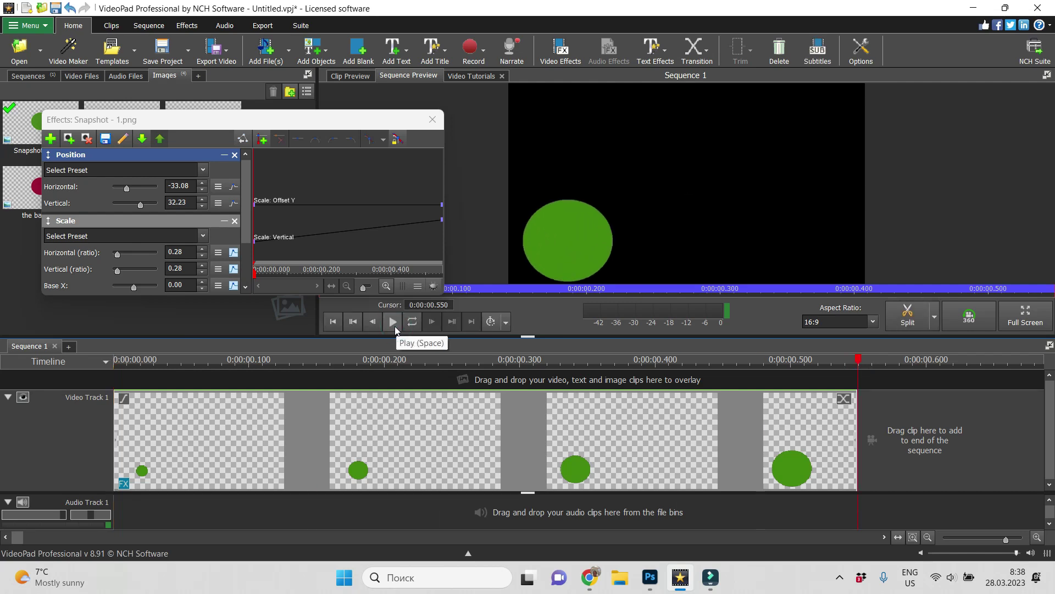
{"action": "left_click", "coordinate": [432, 125]}
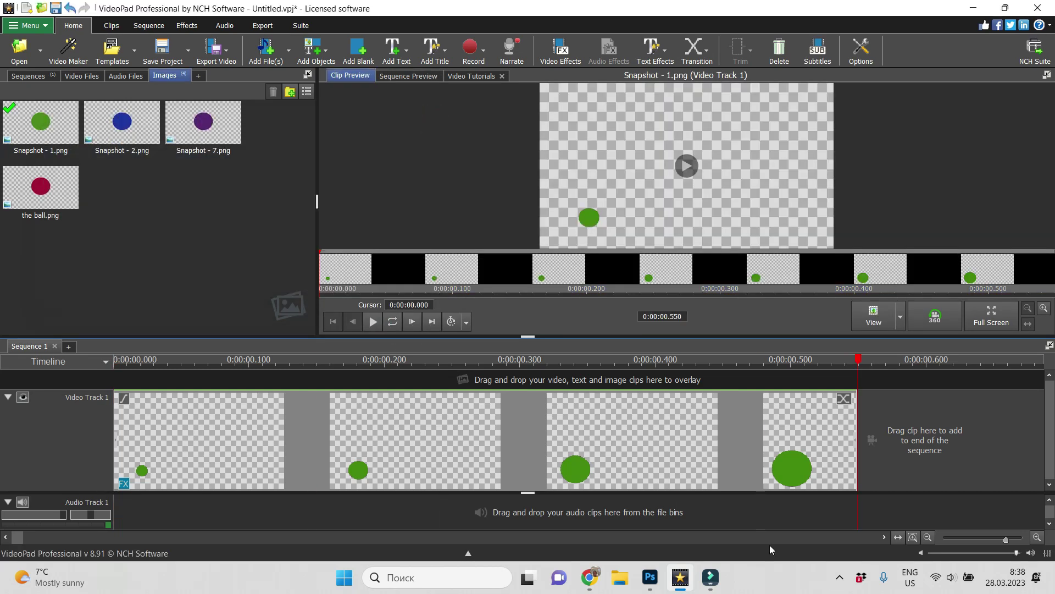
Slow the green ball clip to 30% speed and play the sequence from its start.
{"action": "left_click_drag", "start_coordinate": [1006, 541], "coordinate": [987, 554]}
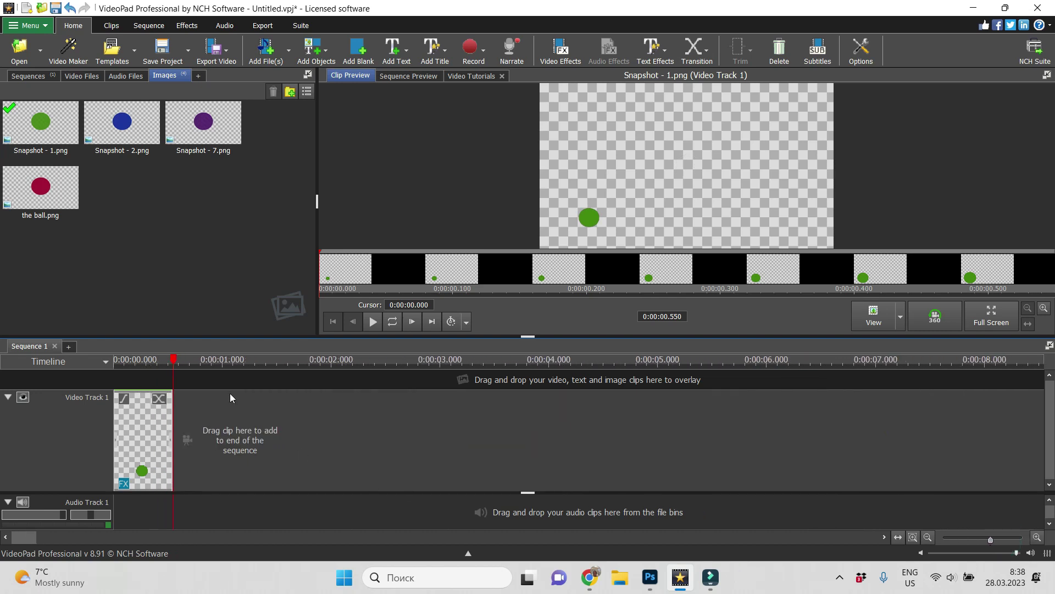
{"action": "left_click", "coordinate": [185, 372]}
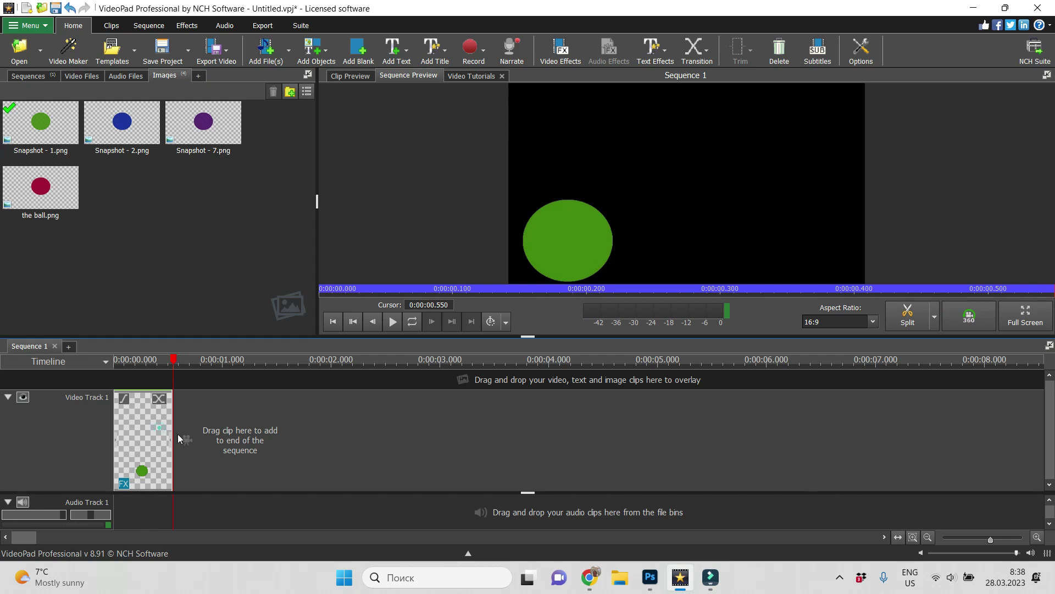
{"action": "left_click_drag", "start_coordinate": [170, 435], "coordinate": [169, 434]}
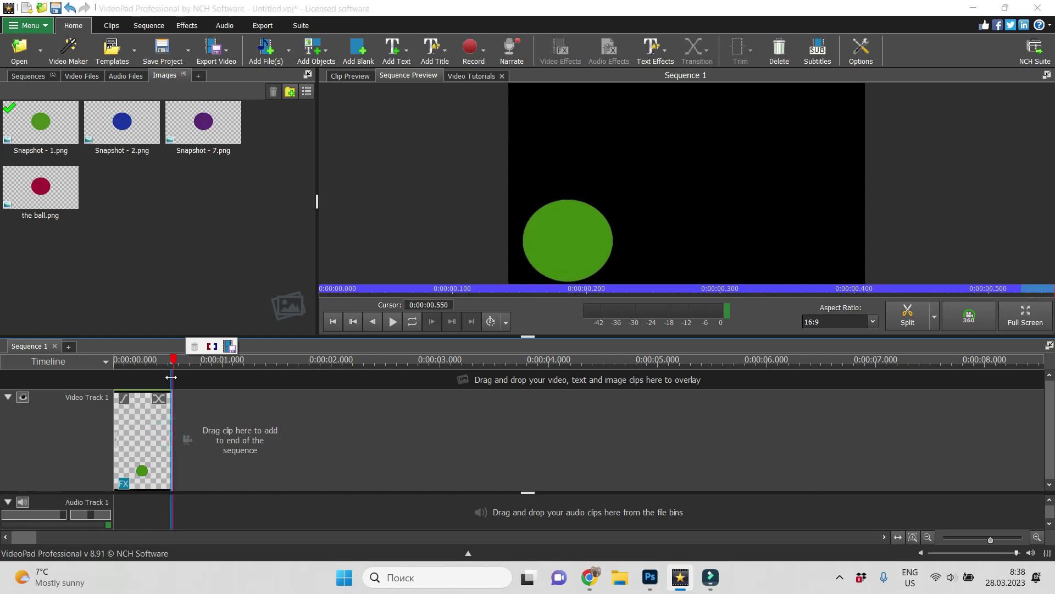
{"action": "left_click", "coordinate": [173, 363]}
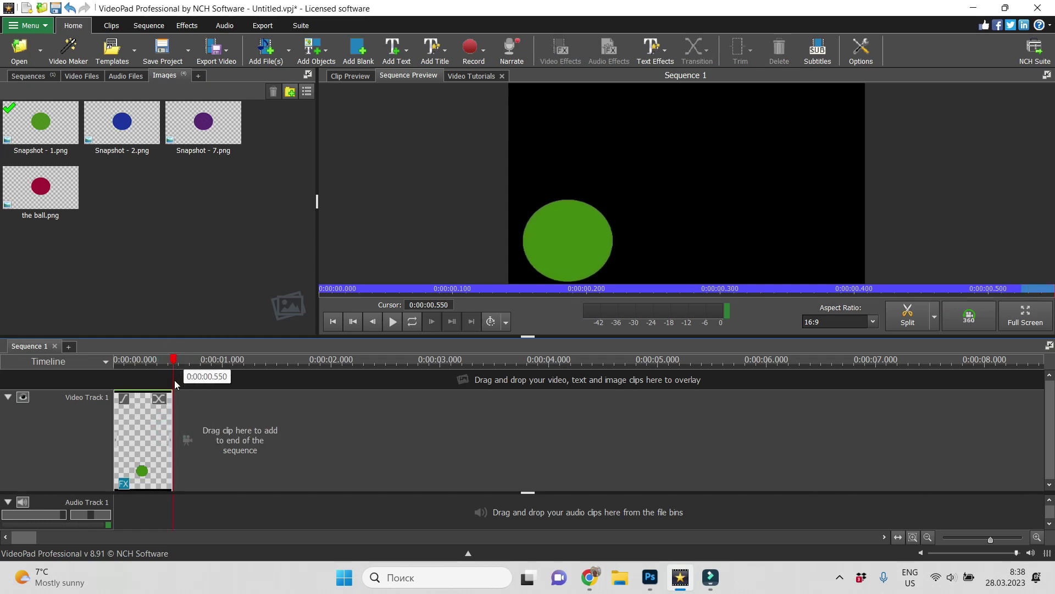
{"action": "left_click", "coordinate": [147, 444]}
{"action": "right_click", "coordinate": [145, 442]}
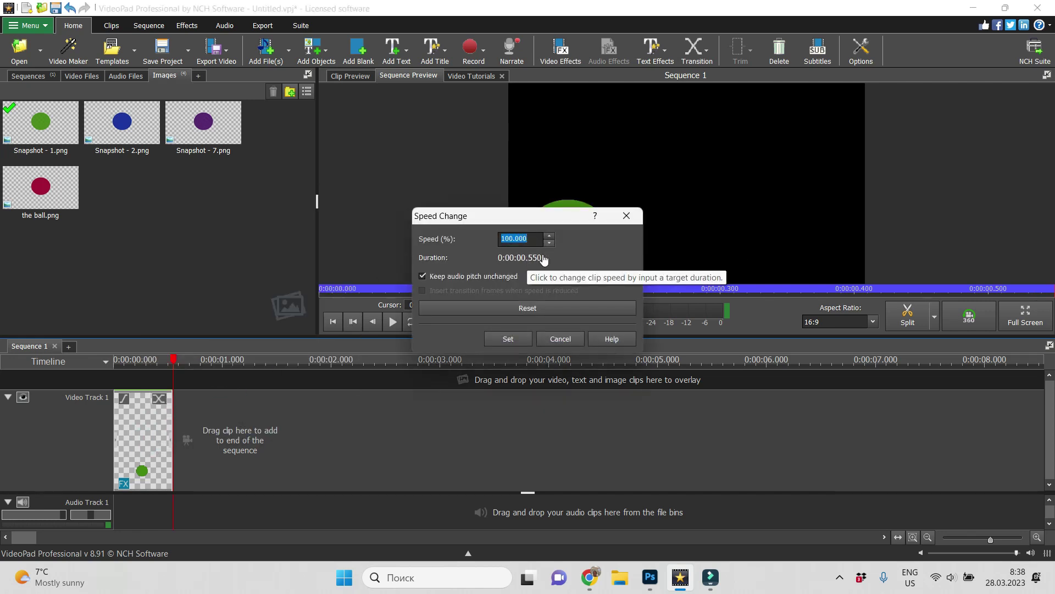
{"action": "left_click", "coordinate": [512, 239]}
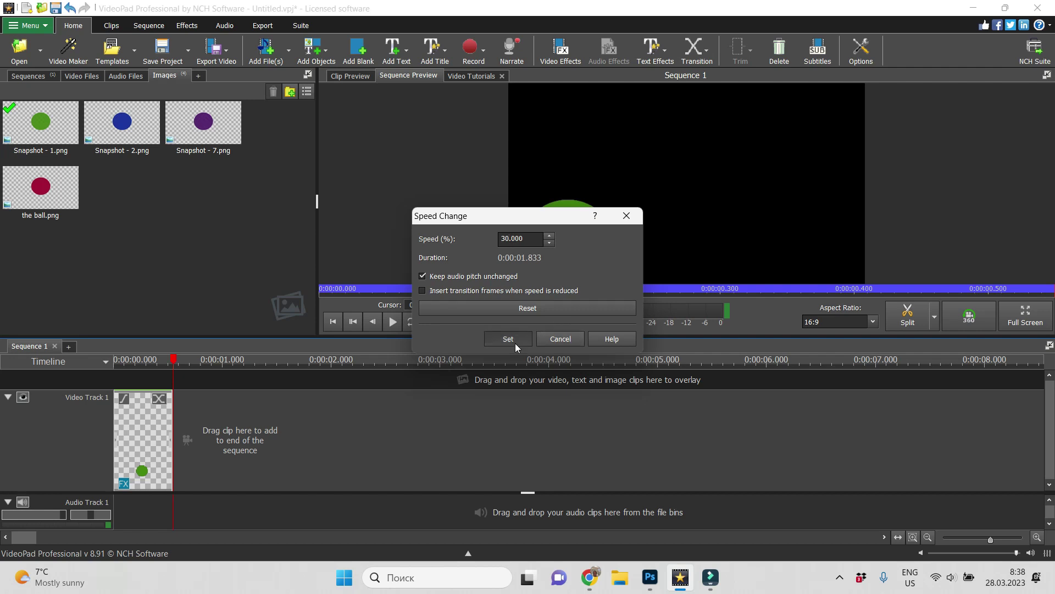
{"action": "type", "text": "30"}
{"action": "key", "text": "Return"}
{"action": "left_click_drag", "start_coordinate": [173, 358], "coordinate": [115, 359]}
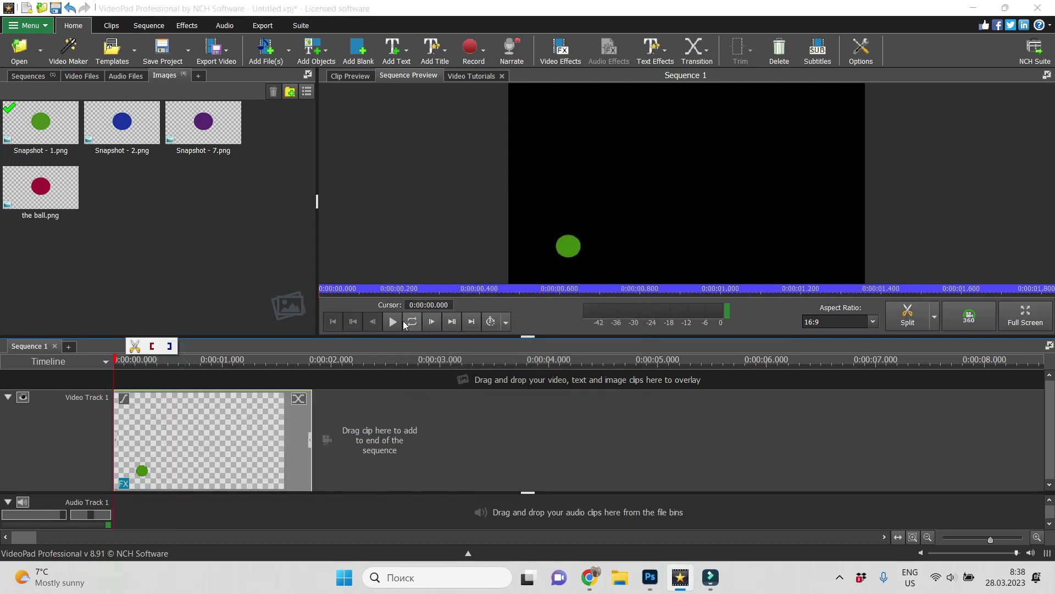
{"action": "left_click", "coordinate": [393, 323]}
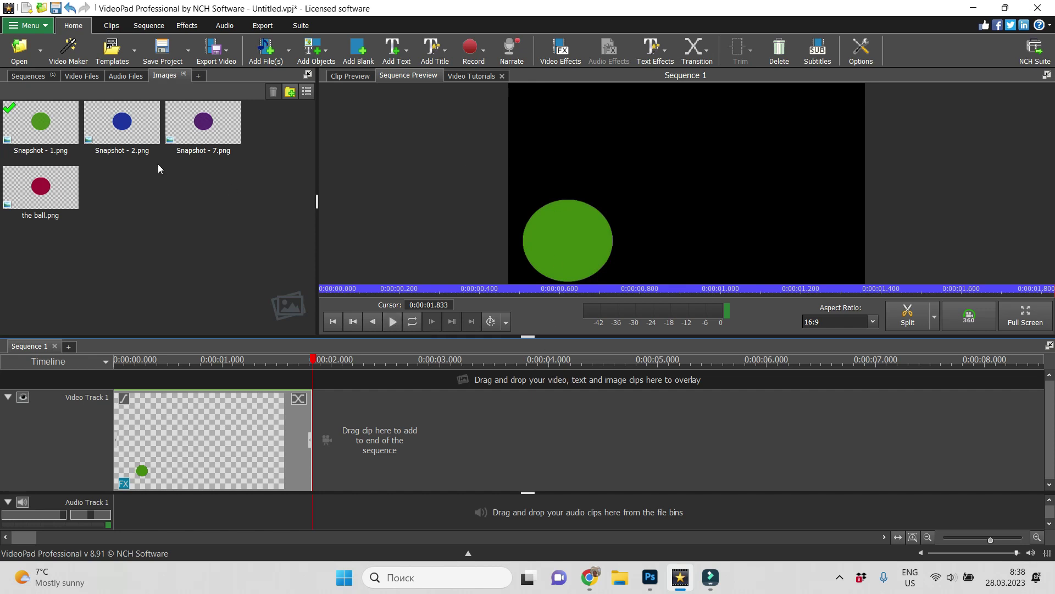
Overlay the blue ball, Snapshot - 2.png, on Video Track 2 overlapping the green clip's end and extend it to about 2.17 s.
{"action": "left_click_drag", "start_coordinate": [132, 136], "coordinate": [253, 382]}
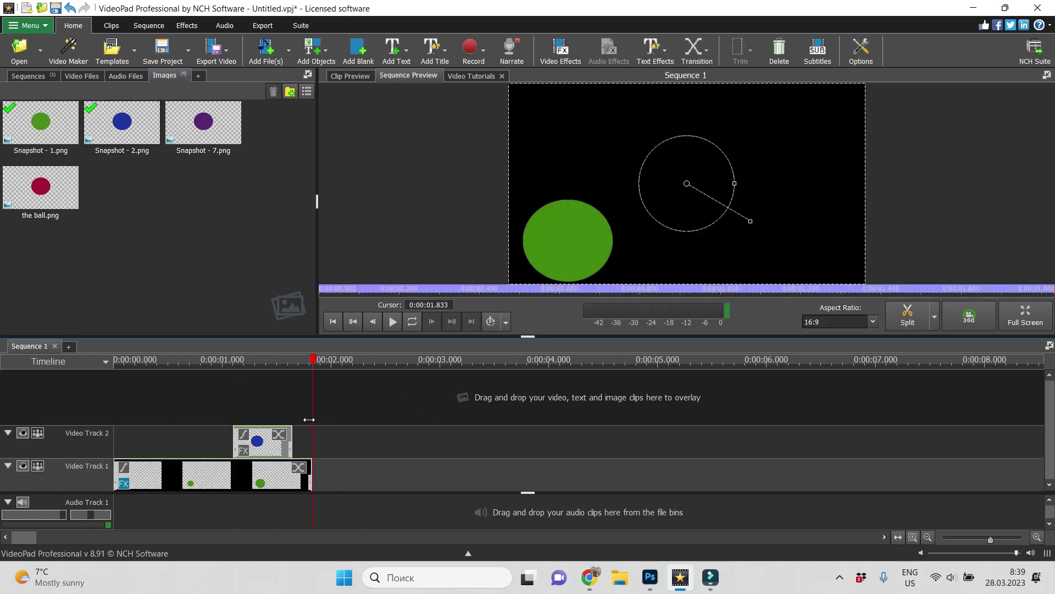
{"action": "left_click_drag", "start_coordinate": [292, 443], "coordinate": [451, 480]}
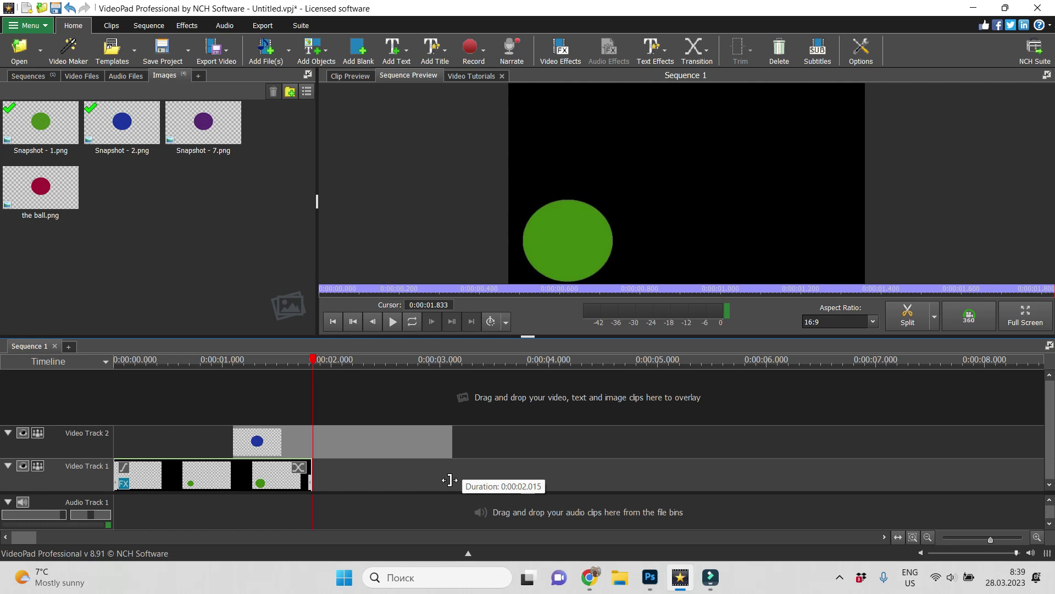
{"action": "left_click_drag", "start_coordinate": [468, 479], "coordinate": [467, 480]}
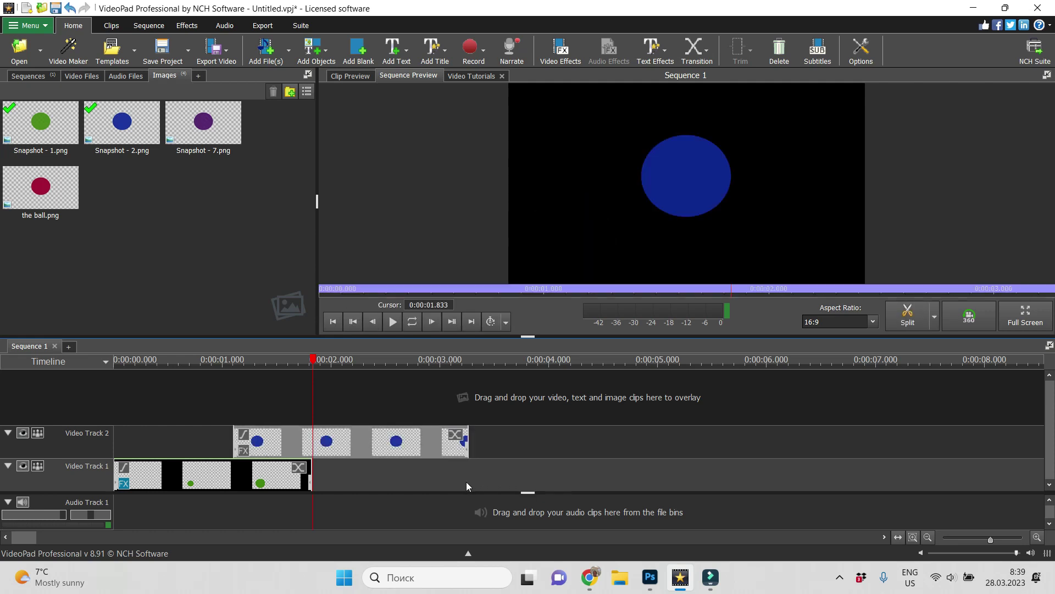
Offset the blue ball 58.95 horizontally and 52.20 vertically with Motion, and add a Scale effect with a 0.25 ratio.
{"action": "left_click", "coordinate": [364, 456]}
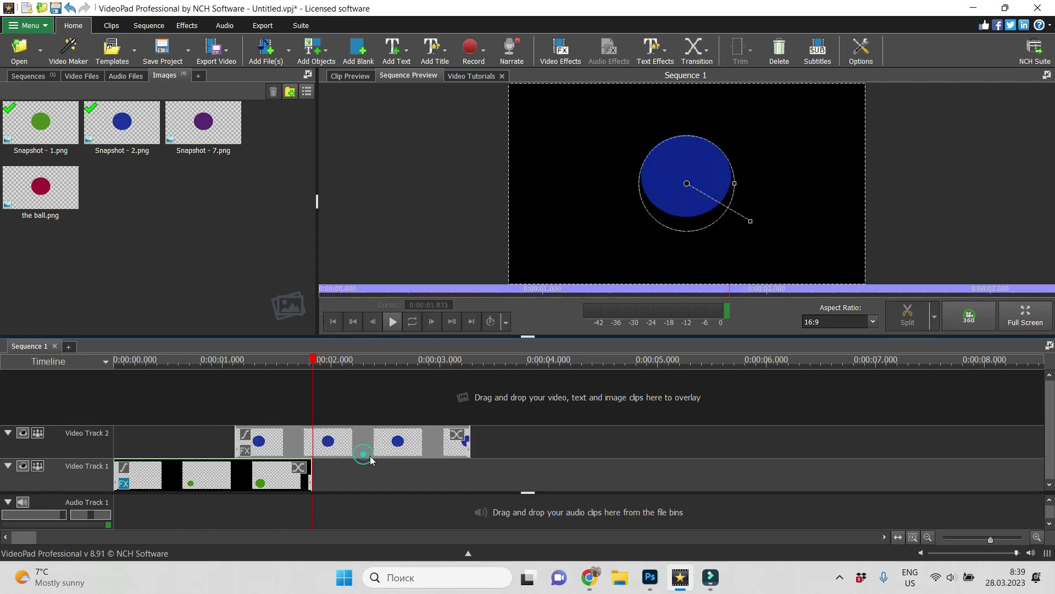
{"action": "left_click_drag", "start_coordinate": [688, 187], "coordinate": [787, 263]}
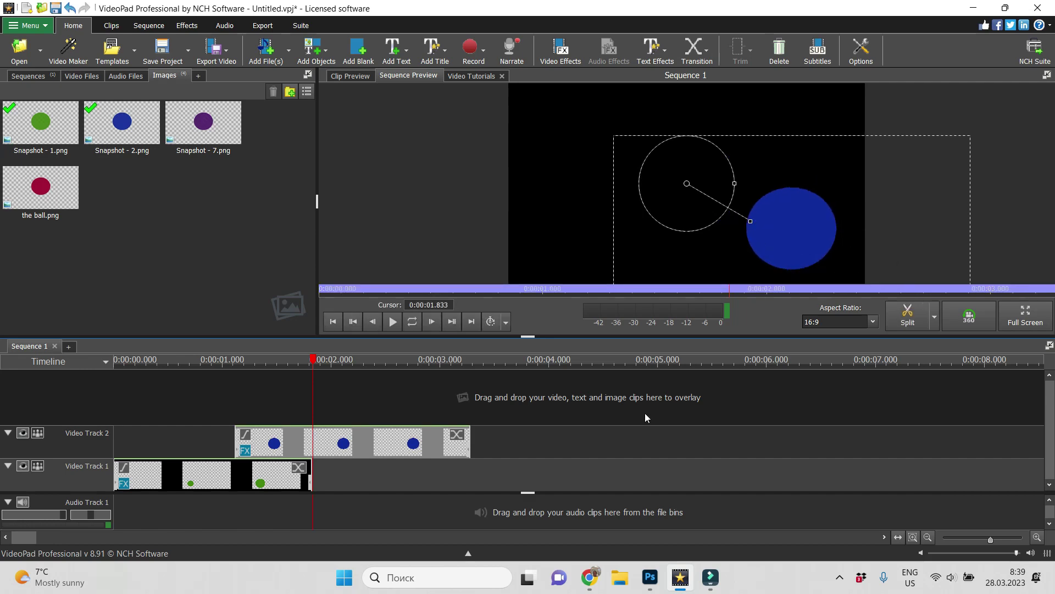
{"action": "right_click", "coordinate": [360, 447]}
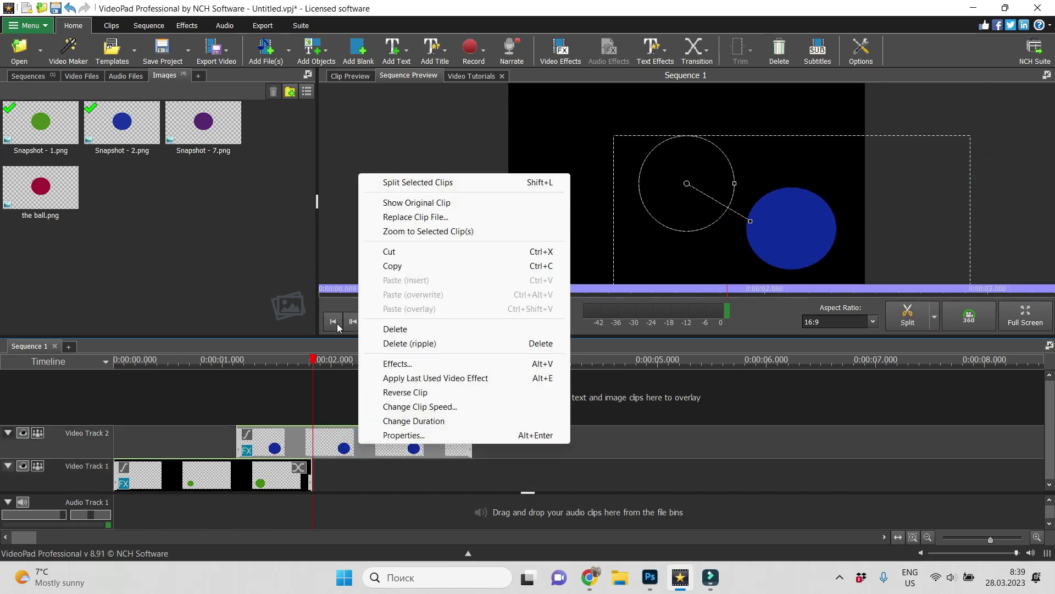
{"action": "left_click", "coordinate": [404, 364]}
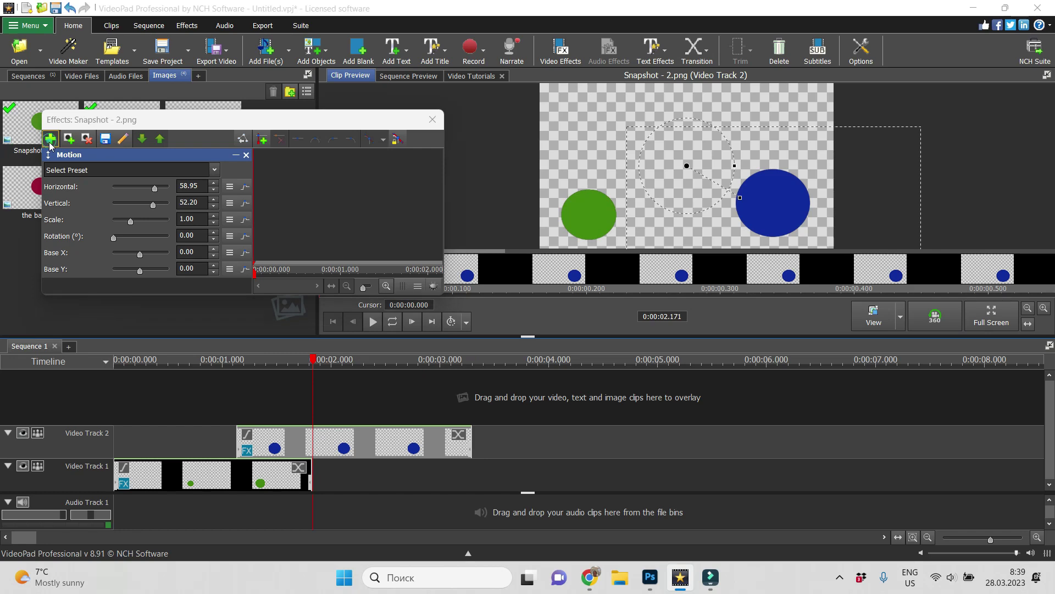
{"action": "left_click", "coordinate": [50, 140]}
{"action": "left_click", "coordinate": [77, 294]}
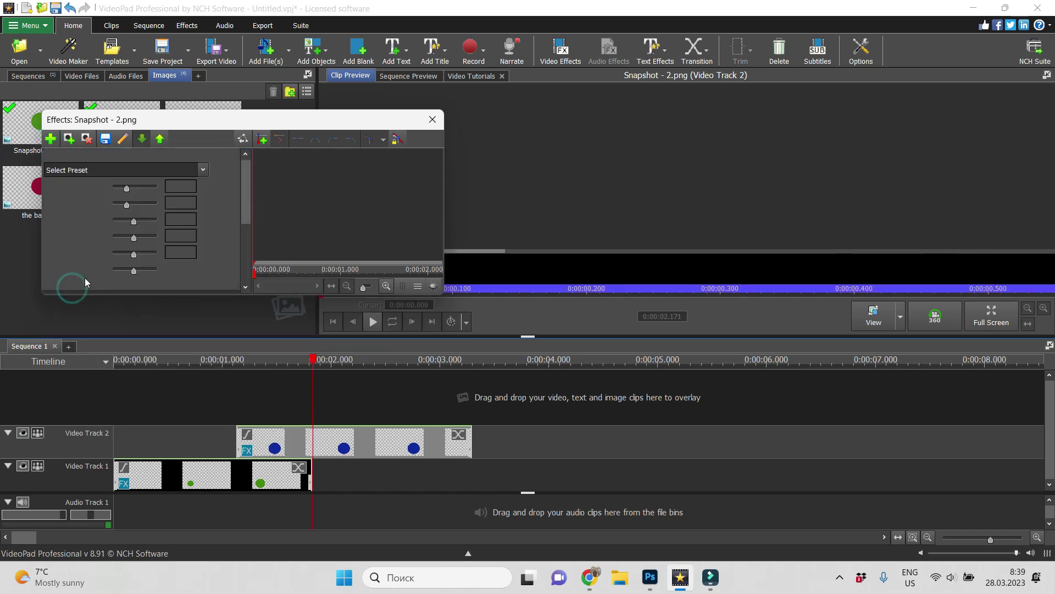
{"action": "left_click_drag", "start_coordinate": [738, 195], "coordinate": [704, 175]}
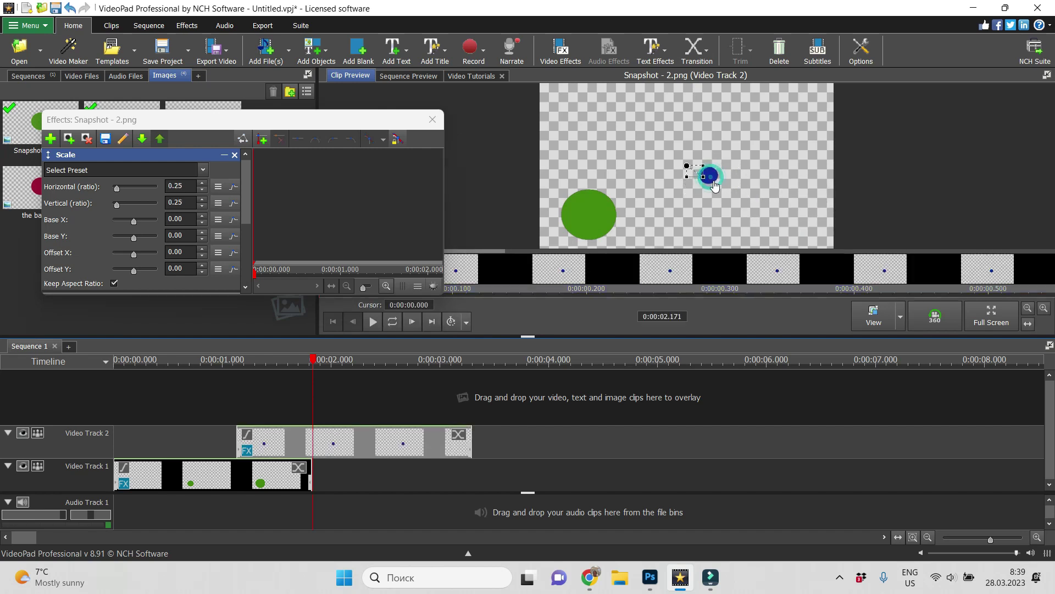
Keyframe the blue ball's Scale effect at the clip's start and enlarge the ball to a ratio of 1.00 at the clip's end.
{"action": "left_click", "coordinate": [262, 140]}
{"action": "left_click_drag", "start_coordinate": [254, 150], "coordinate": [456, 267]}
{"action": "left_click_drag", "start_coordinate": [710, 183], "coordinate": [727, 196]}
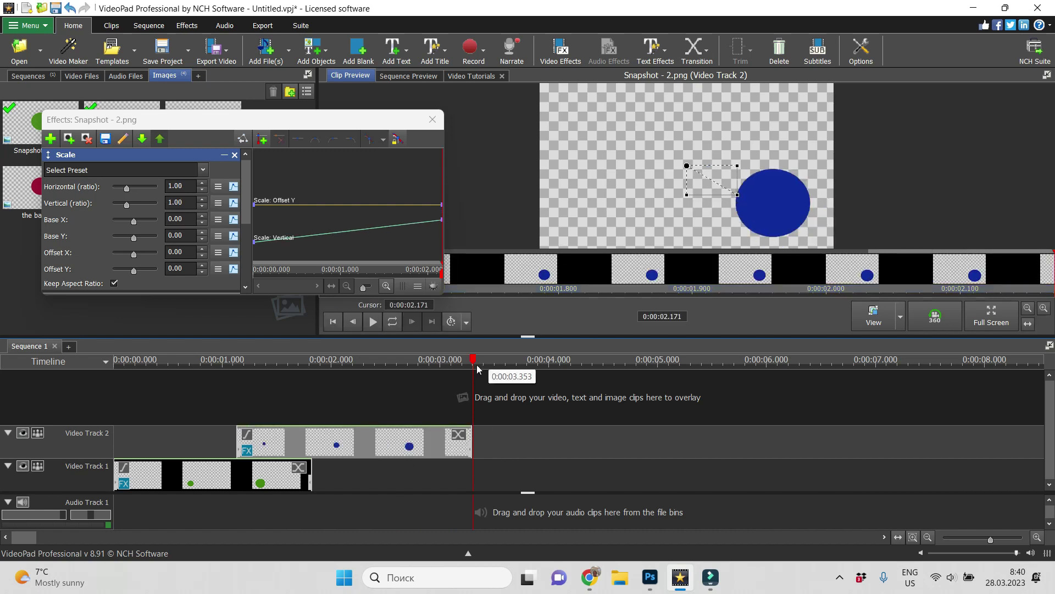
{"action": "left_click", "coordinate": [432, 123]}
Place the purple ball, Snapshot - 7.png, on Video Track 1 overlapping the blue clip's end and extend it to about 2.13 s.
{"action": "left_click_drag", "start_coordinate": [259, 269], "coordinate": [400, 479]}
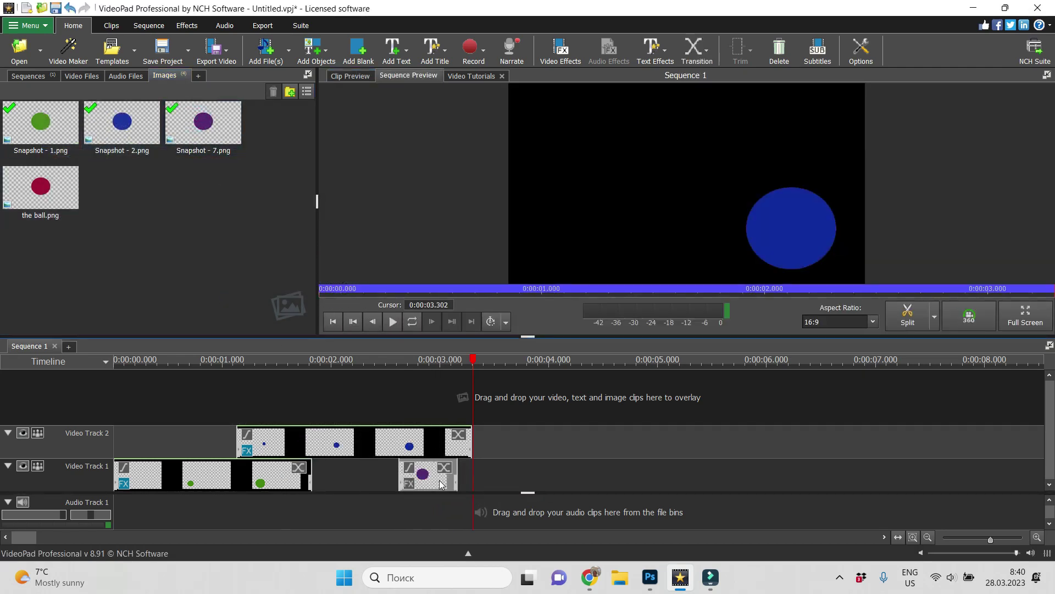
{"action": "left_click_drag", "start_coordinate": [471, 475], "coordinate": [627, 485]}
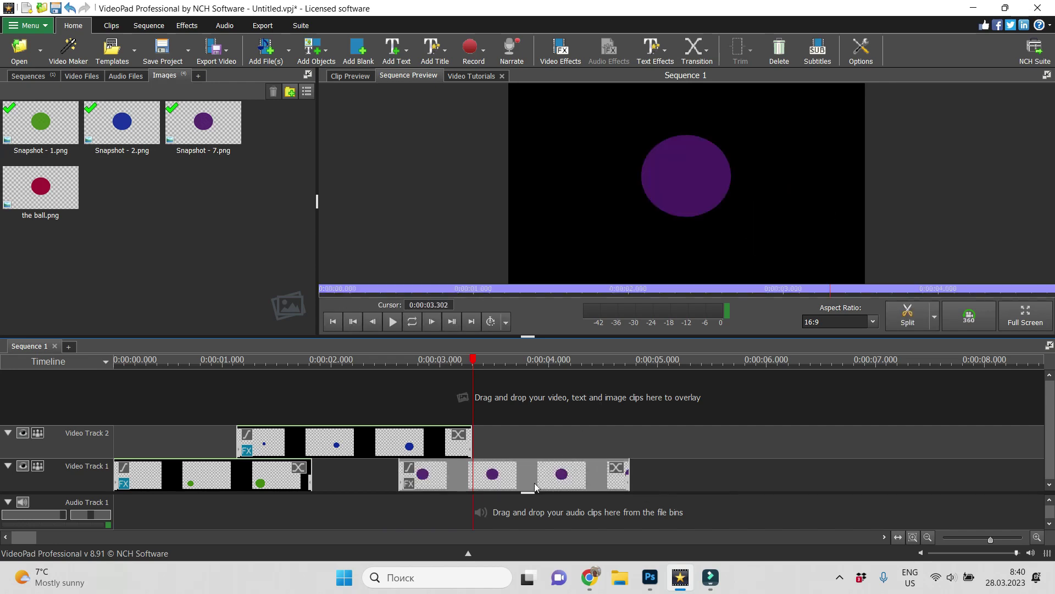
Give the purple ball a keyframed Scale effect starting at 0.12 and a Position offset of -22.99 horizontally and -34.55 vertically.
{"action": "left_click", "coordinate": [409, 483]}
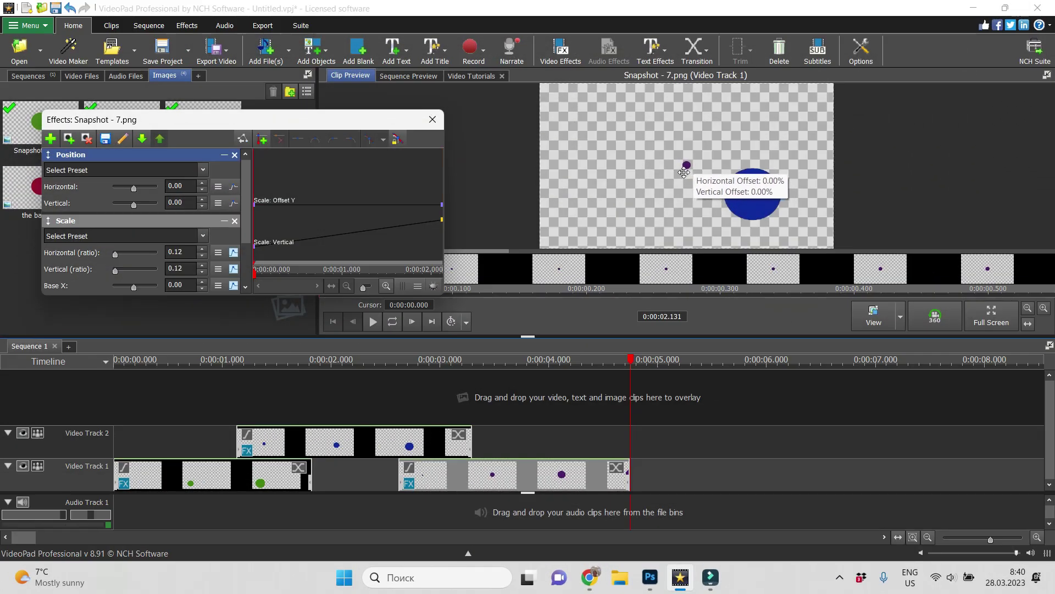
{"action": "left_click_drag", "start_coordinate": [683, 172], "coordinate": [615, 111]}
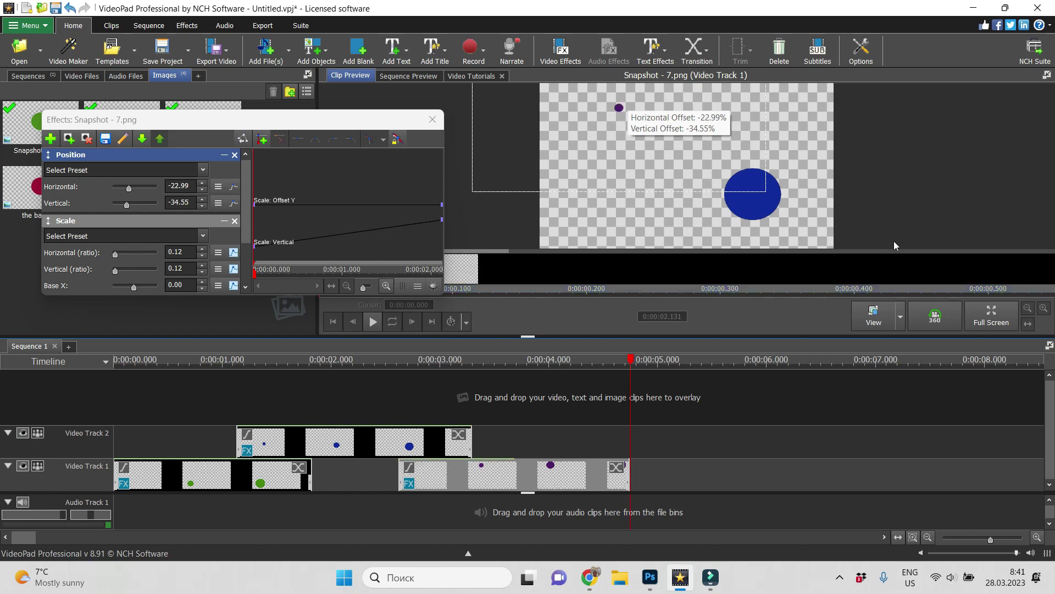
Play the sequence from its start and lower the purple ball slightly with the Position effect's vertical offset.
{"action": "left_click_drag", "start_coordinate": [630, 363], "coordinate": [114, 363]}
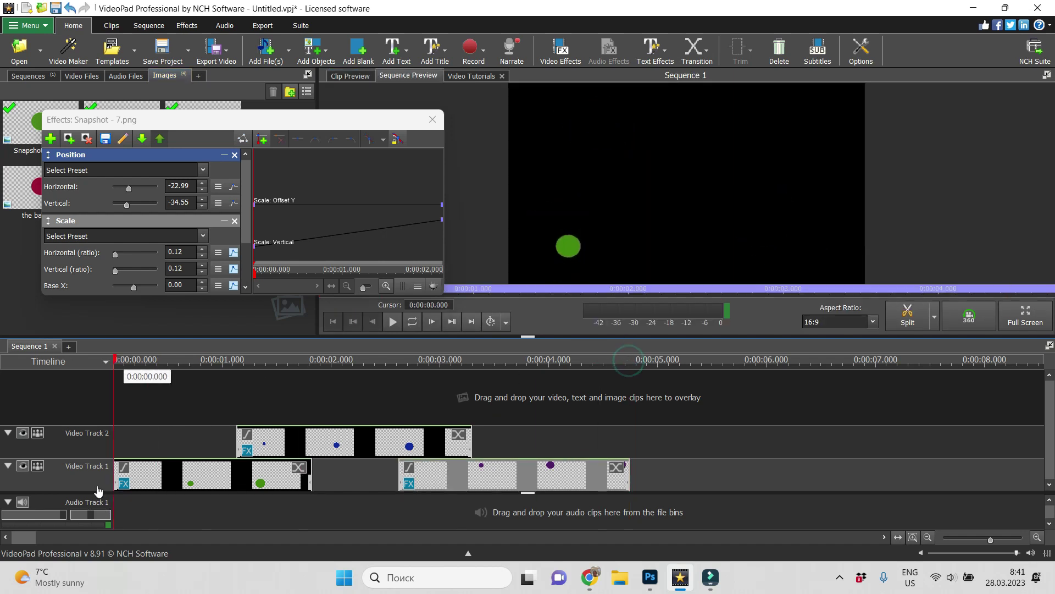
{"action": "left_click", "coordinate": [393, 323]}
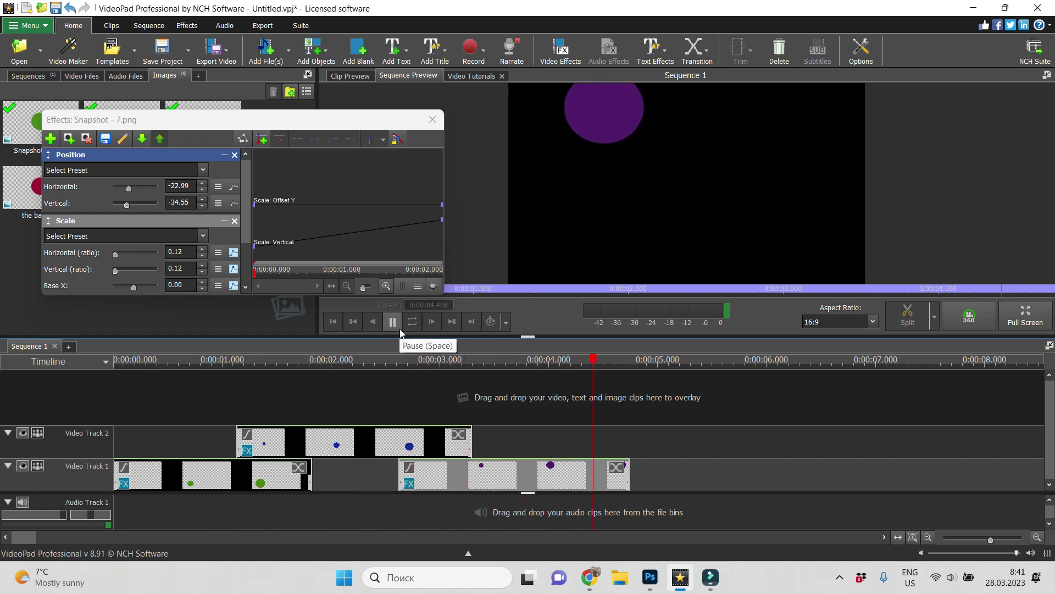
{"action": "left_click", "coordinate": [572, 478]}
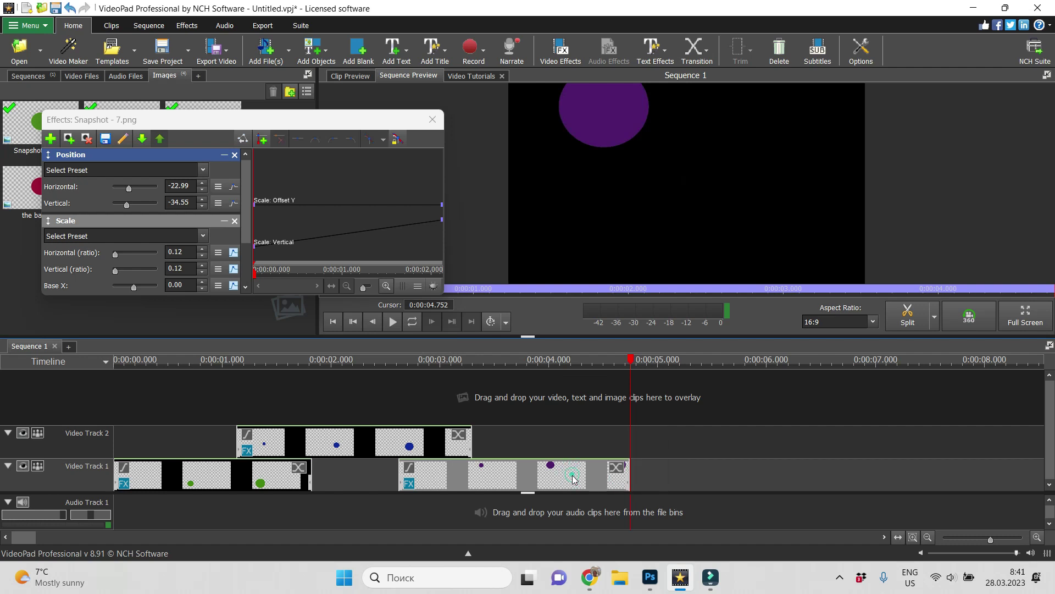
{"action": "right_click", "coordinate": [574, 480]}
{"action": "left_click", "coordinate": [127, 206]}
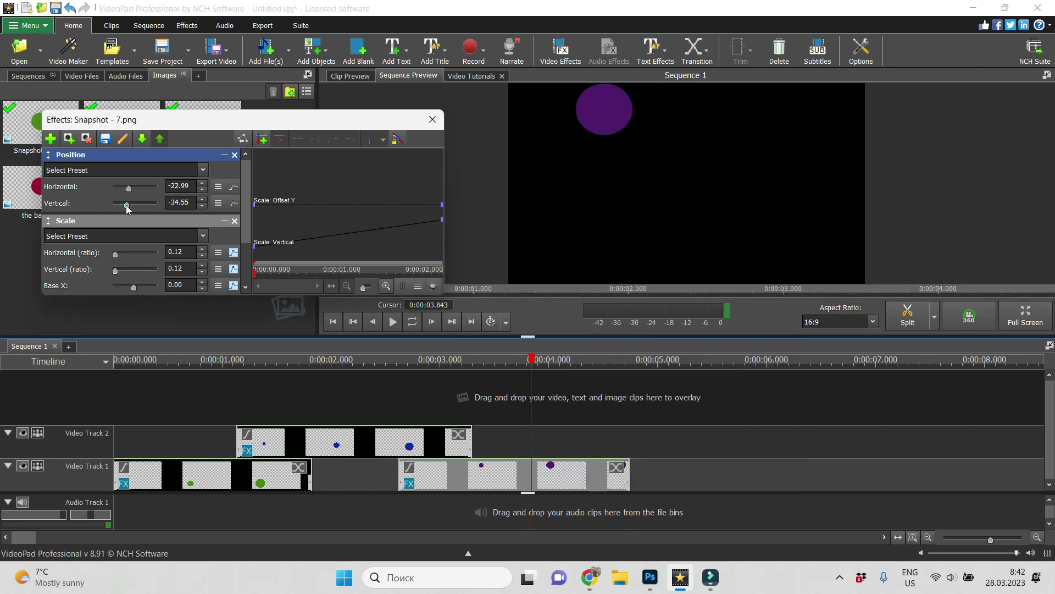
{"action": "left_click_drag", "start_coordinate": [126, 206], "coordinate": [132, 207]}
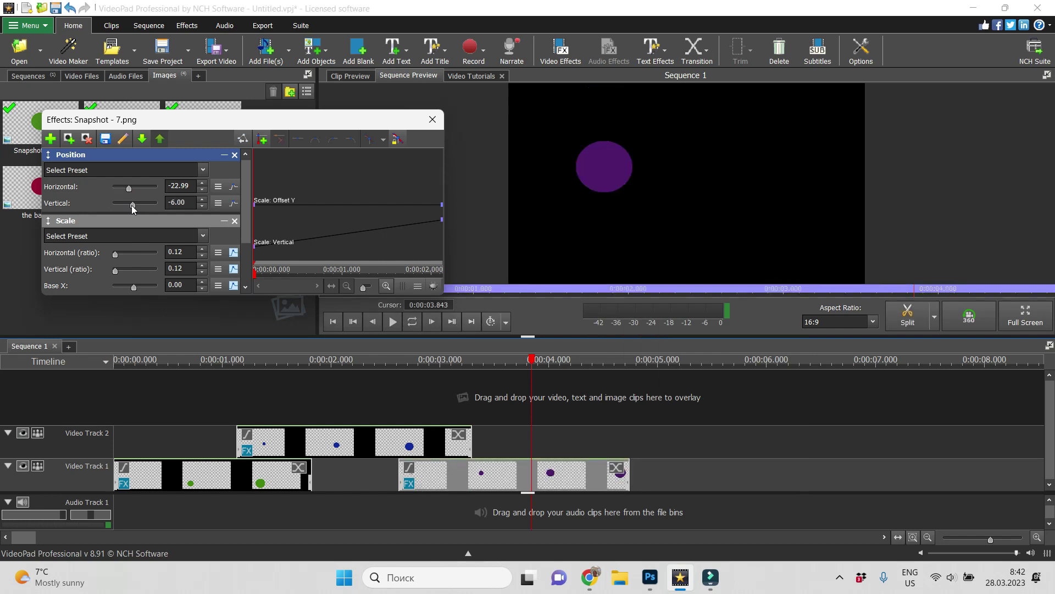
{"action": "left_click_drag", "start_coordinate": [127, 205], "coordinate": [127, 206]}
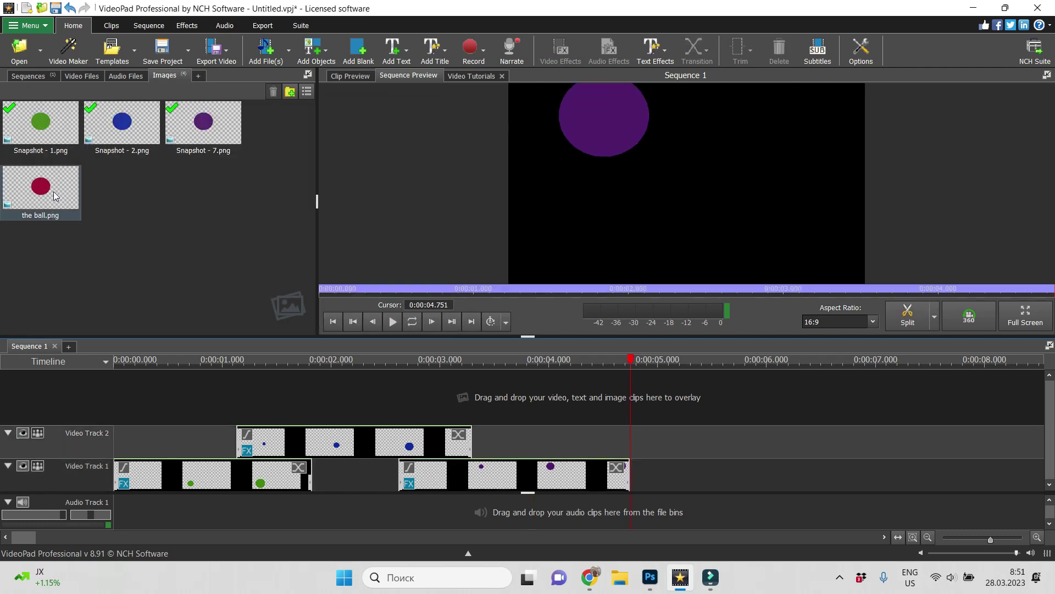
Place the ball.png on Video Track 2 starting at about 3.9 s, overlapping the end of the purple ball clip.
{"action": "left_click", "coordinate": [71, 209]}
{"action": "left_click_drag", "start_coordinate": [71, 210], "coordinate": [929, 440]}
{"action": "left_click_drag", "start_coordinate": [681, 443], "coordinate": [604, 445]}
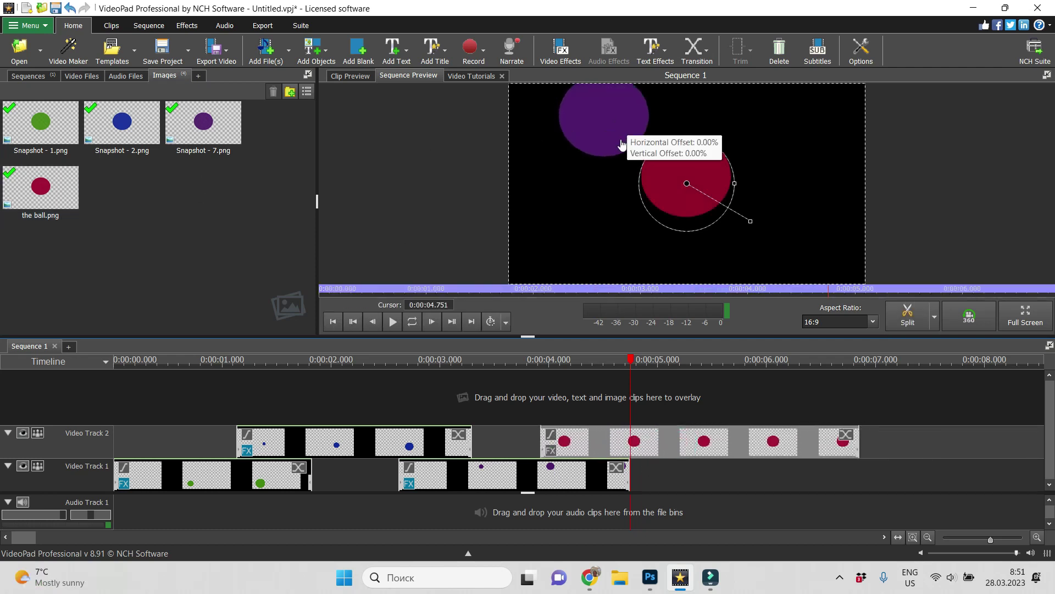
Add a Position effect to the red ball clip on Video Track 2, offset 30.84 horizontally and -25.25 vertically.
{"action": "right_click", "coordinate": [617, 164]}
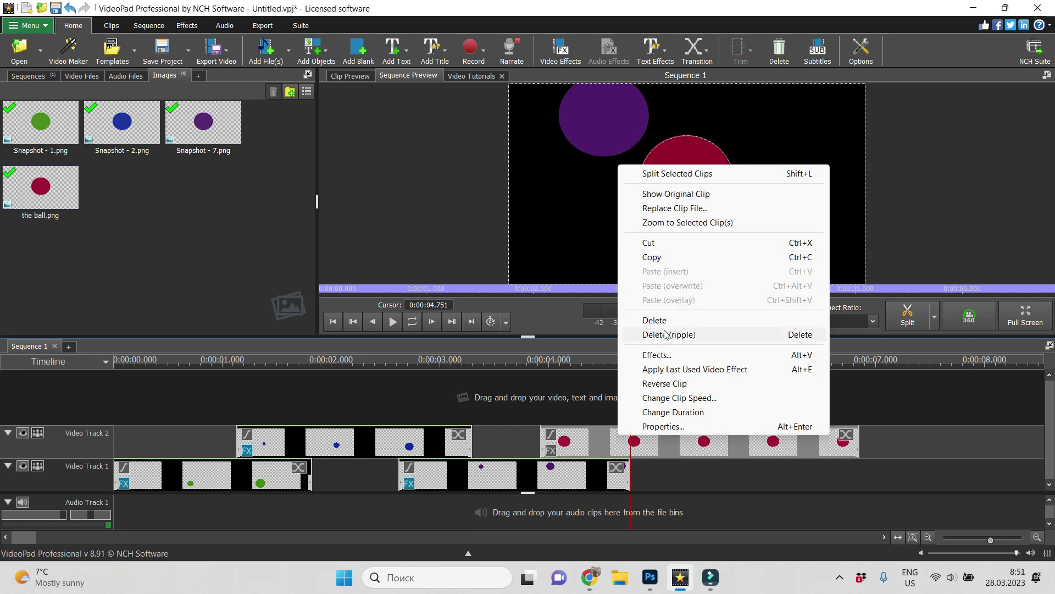
{"action": "left_click", "coordinate": [661, 356]}
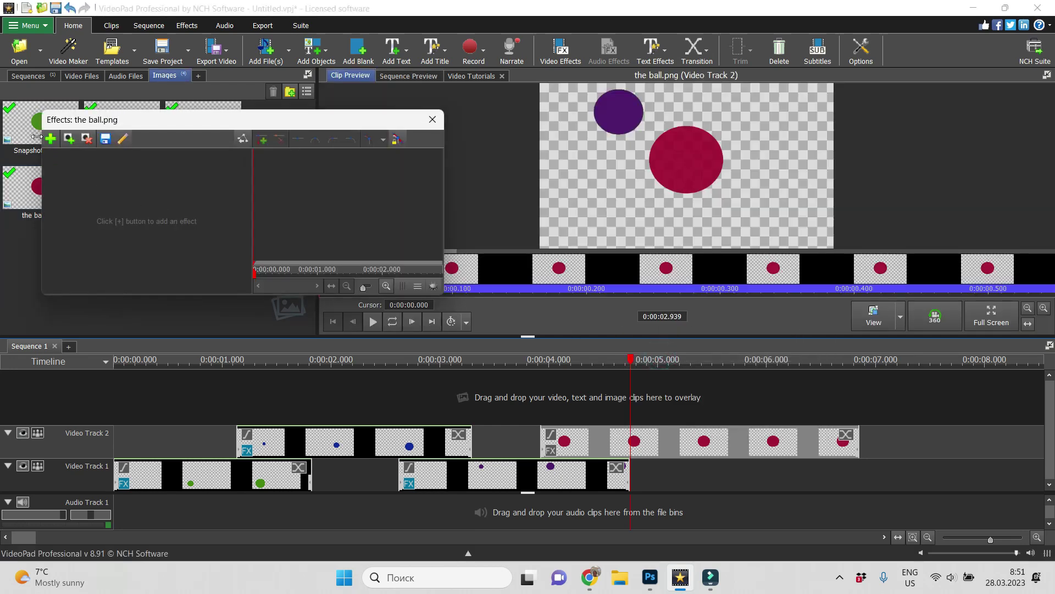
{"action": "left_click", "coordinate": [50, 139]}
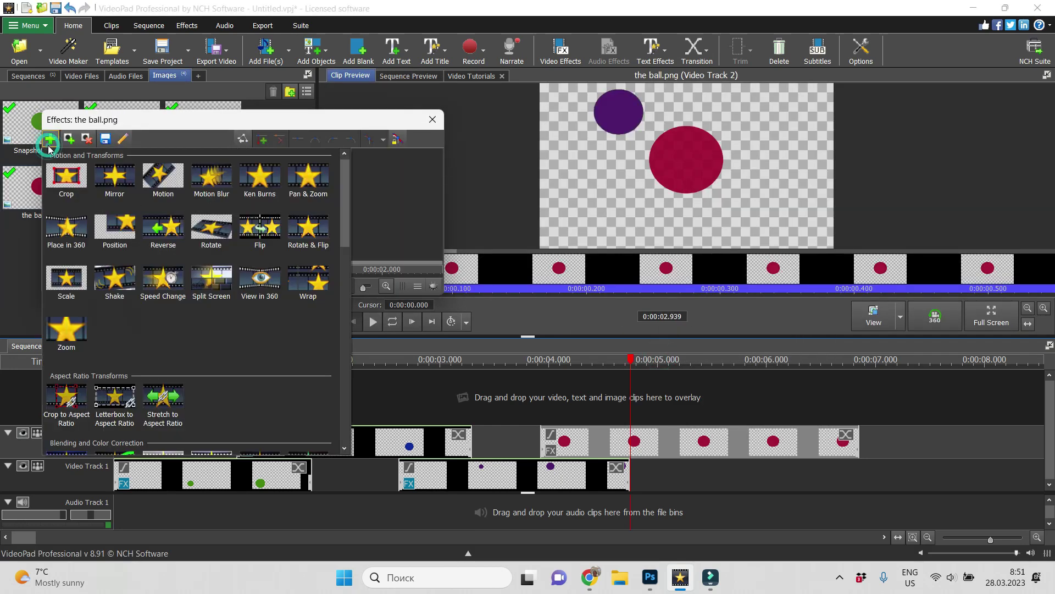
{"action": "left_click", "coordinate": [123, 235]}
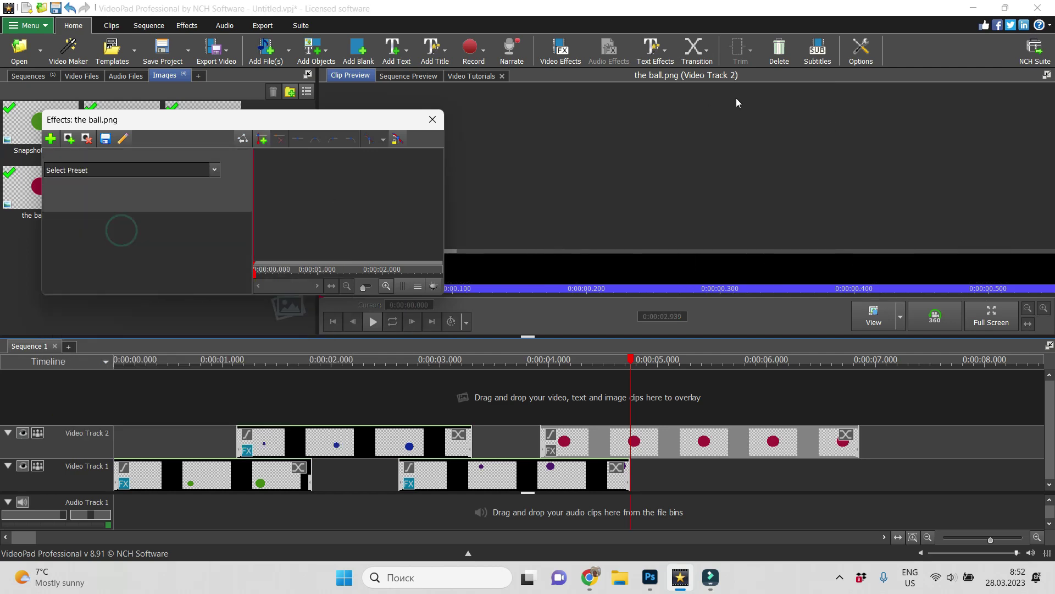
{"action": "left_click_drag", "start_coordinate": [680, 185], "coordinate": [770, 129]}
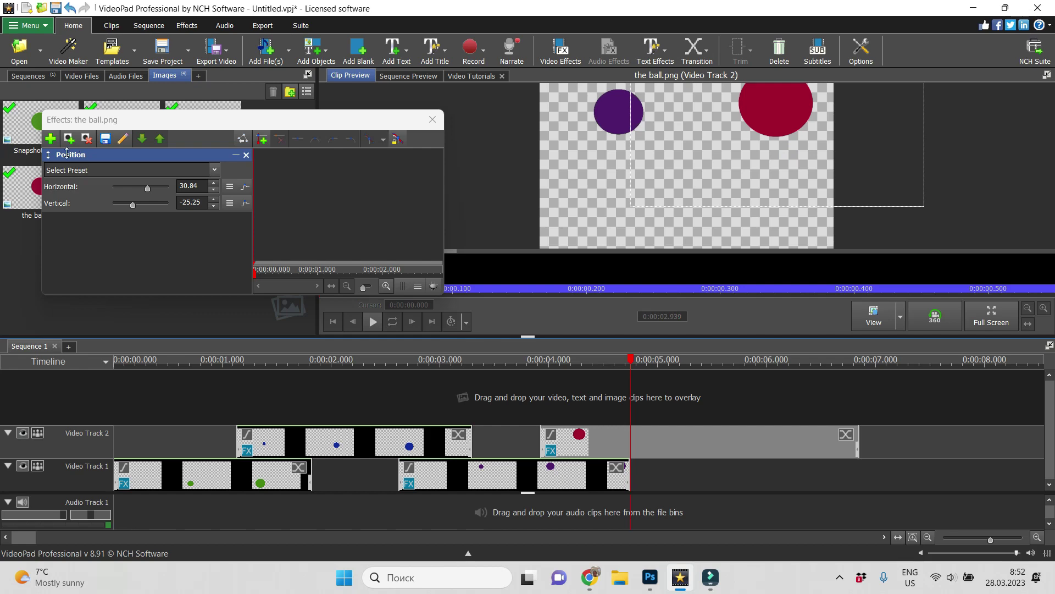
Add a Scale effect to the red ball at a 0.44 ratio and set its keyframe at the clip's start.
{"action": "left_click", "coordinate": [50, 139]}
{"action": "left_click", "coordinate": [61, 274]}
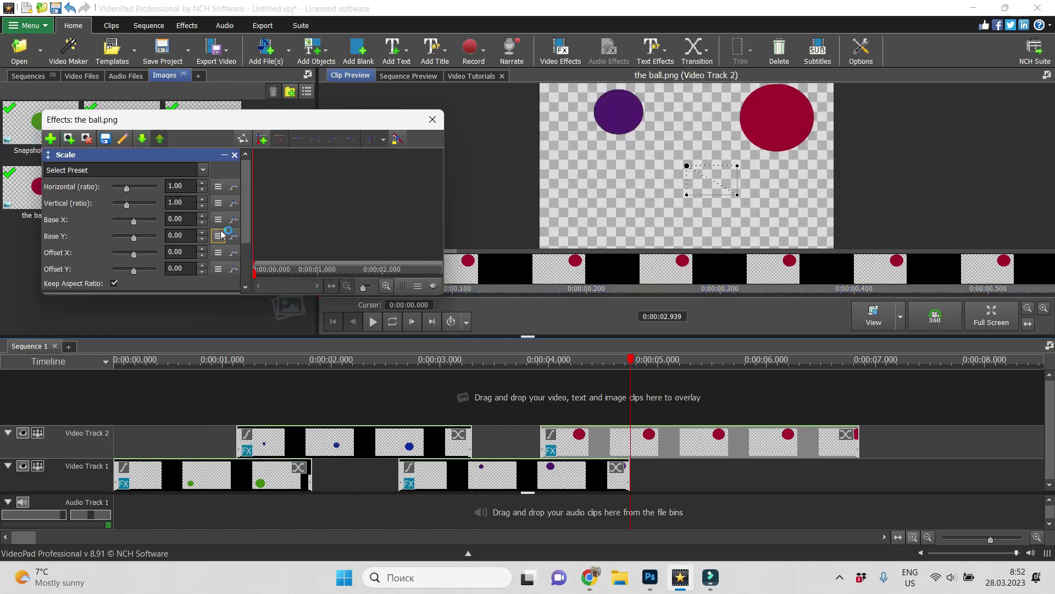
{"action": "left_click_drag", "start_coordinate": [734, 191], "coordinate": [698, 178]}
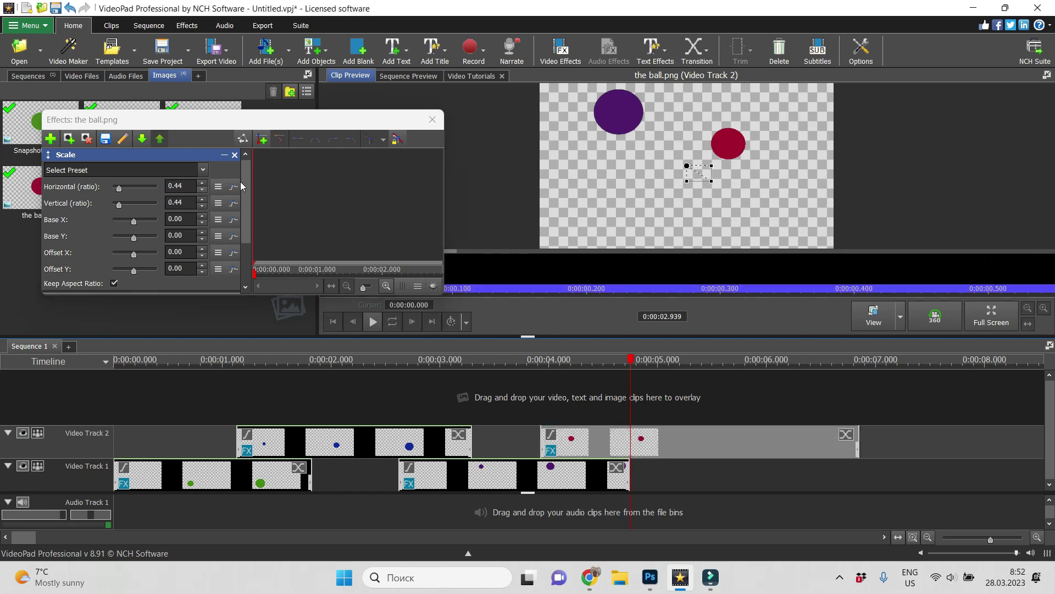
{"action": "left_click", "coordinate": [263, 140]}
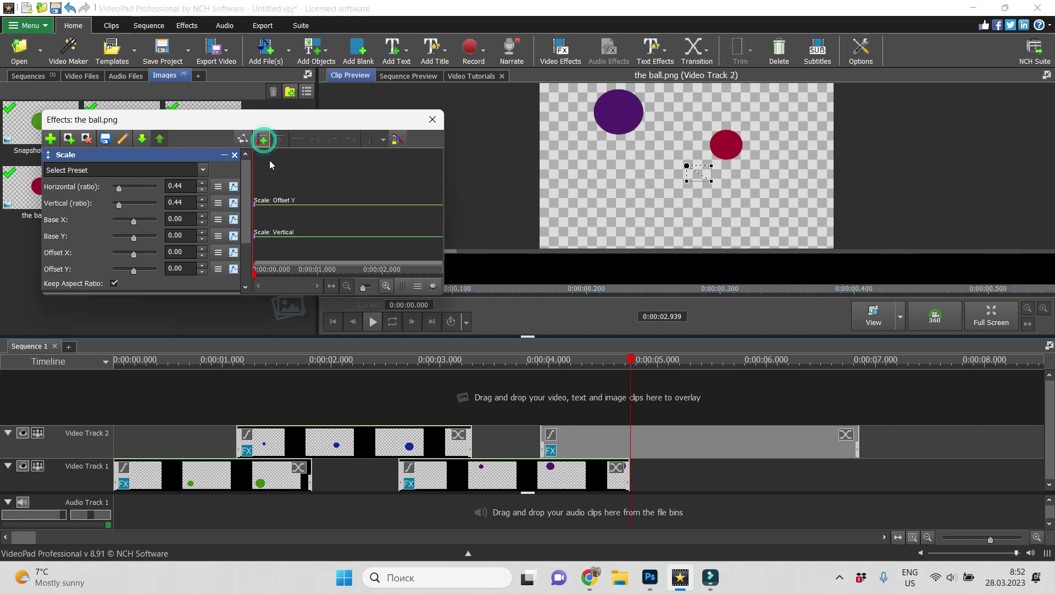
Enlarge the red ball to a 0.78 Scale ratio at the clip's last frame and close its effects.
{"action": "left_click", "coordinate": [432, 321]}
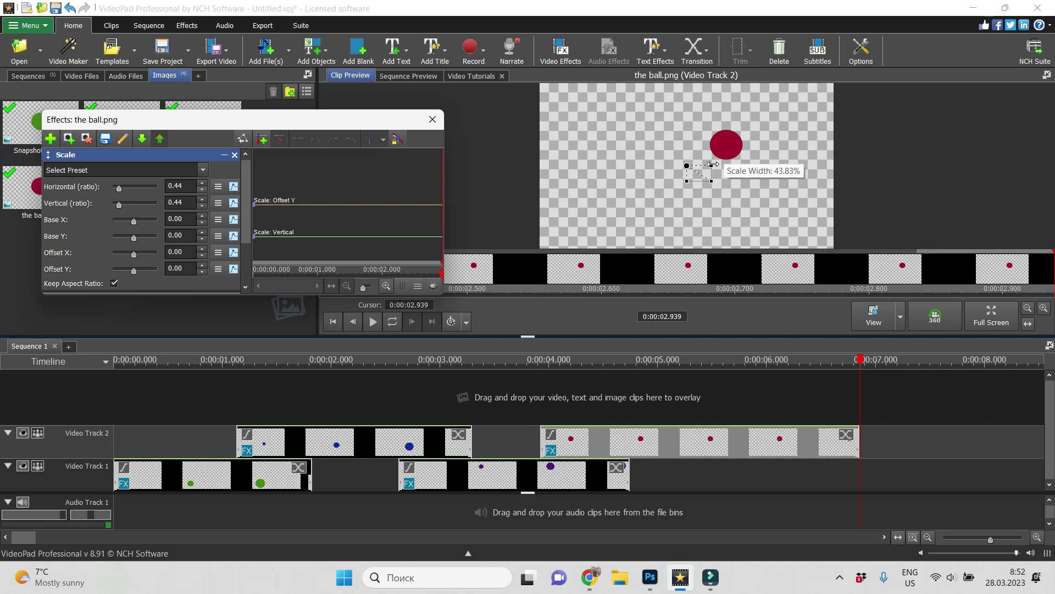
{"action": "left_click_drag", "start_coordinate": [711, 182], "coordinate": [741, 202]}
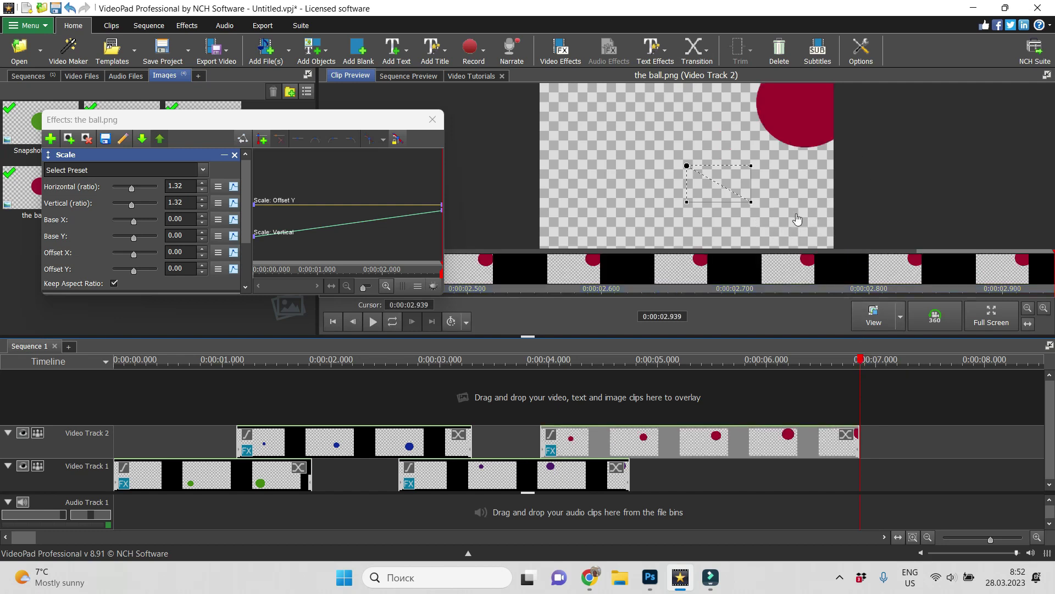
{"action": "left_click_drag", "start_coordinate": [751, 202], "coordinate": [723, 187]}
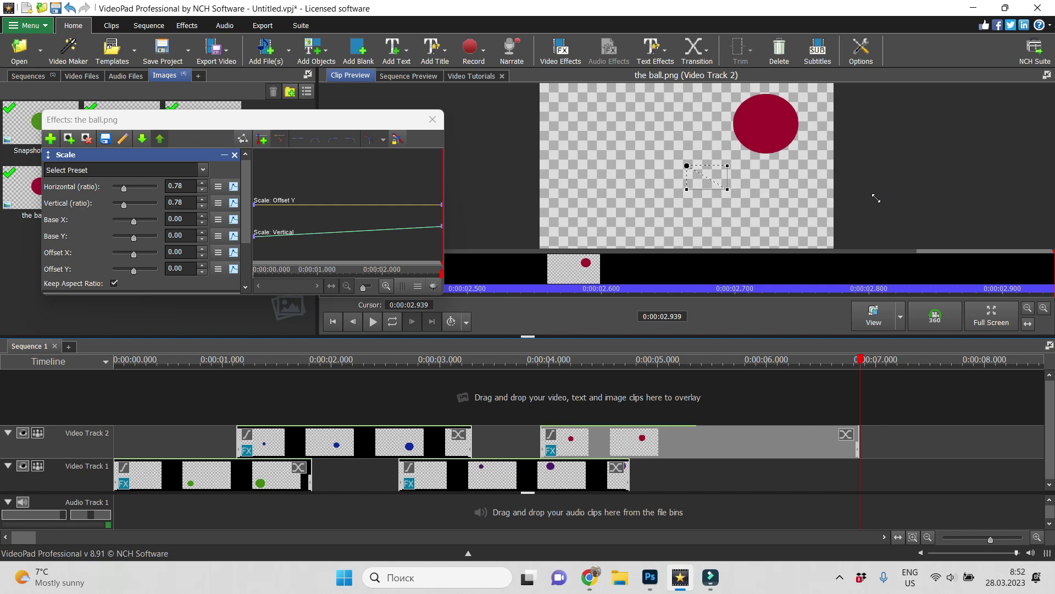
{"action": "key", "text": "Escape"}
Play the whole sequence from its start to review the four ball animations.
{"action": "left_click", "coordinate": [699, 410]}
{"action": "key", "text": "Home"}
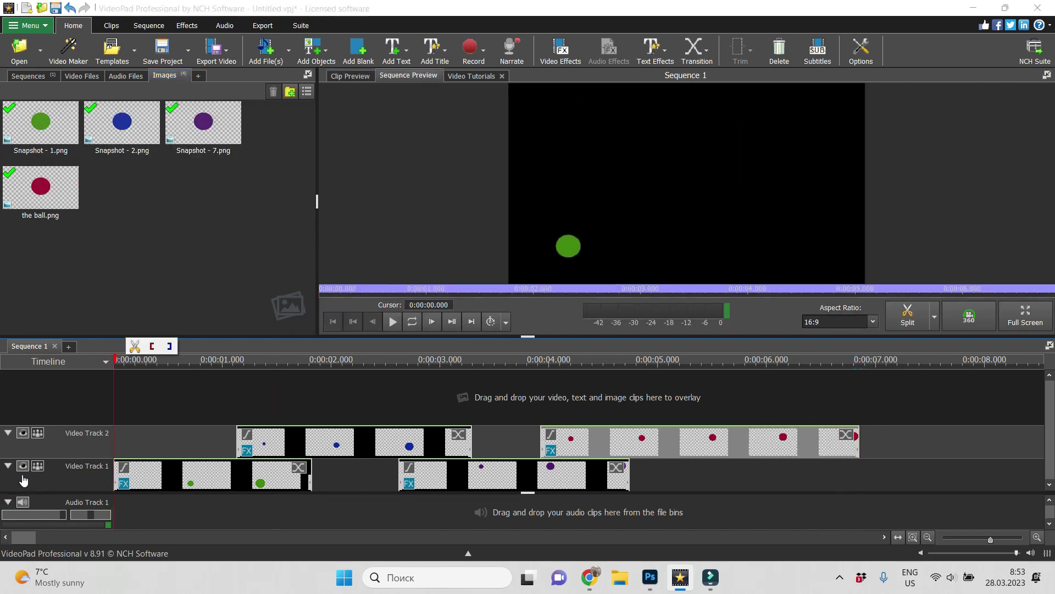
{"action": "left_click", "coordinate": [391, 329]}
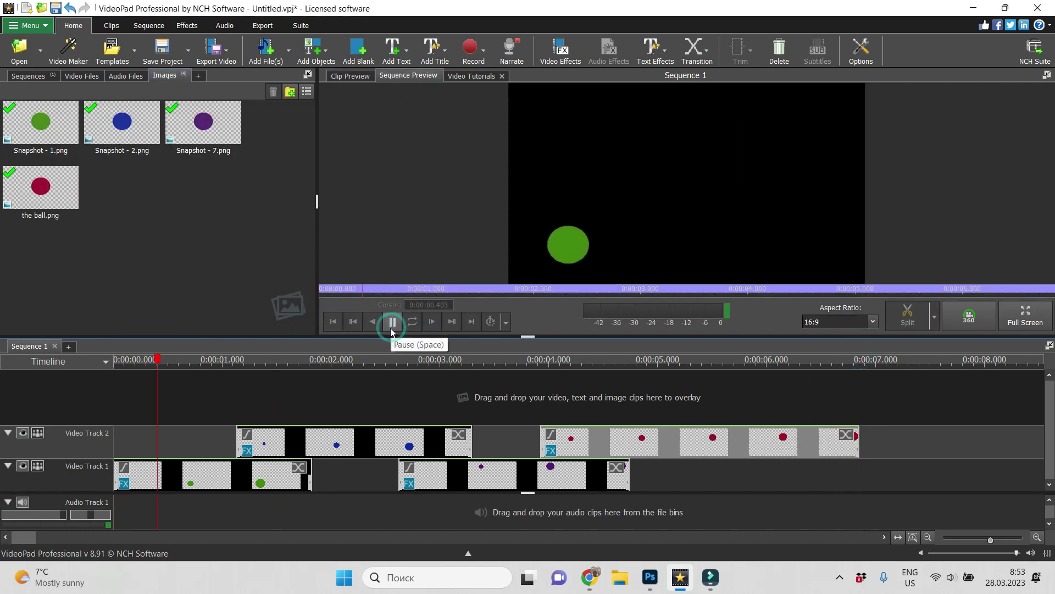